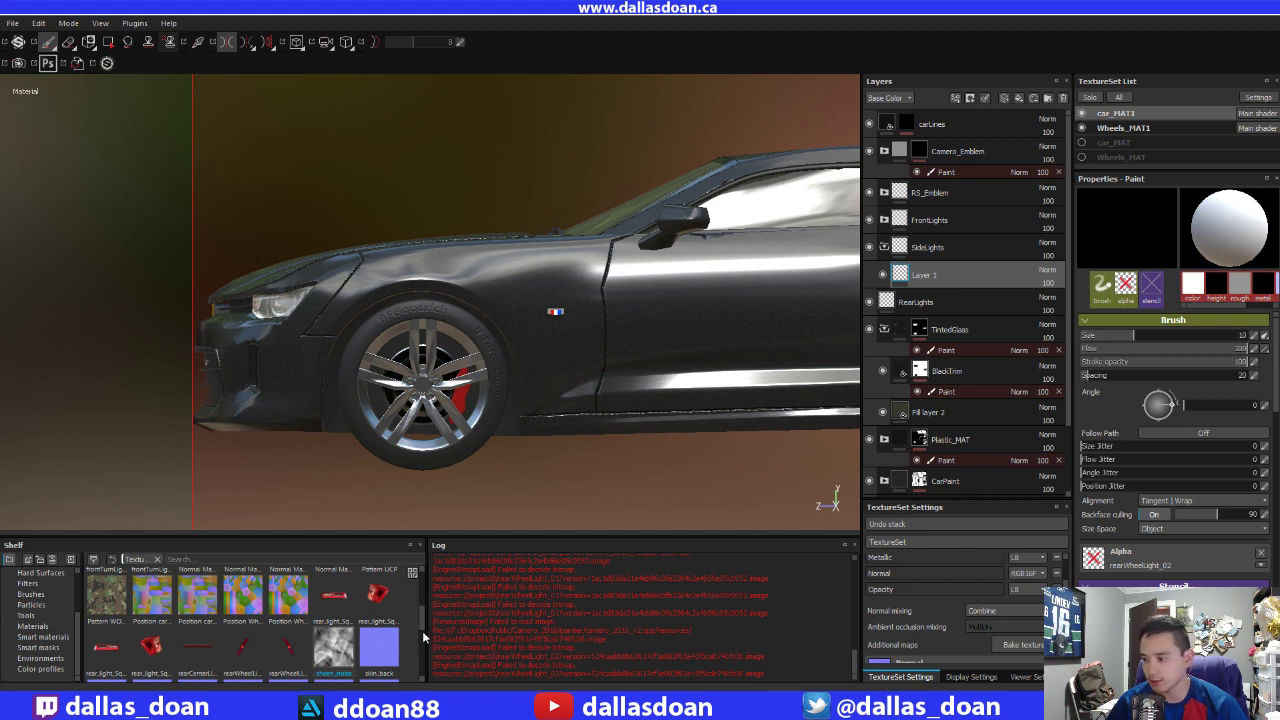
Set the frontTurnLights_02 alpha from the Shelf as the brush stamp
{"action": "scroll", "coordinate": [237, 650], "scroll_direction": "up", "scroll_amount": 3}
{"action": "left_click", "coordinate": [147, 612]}
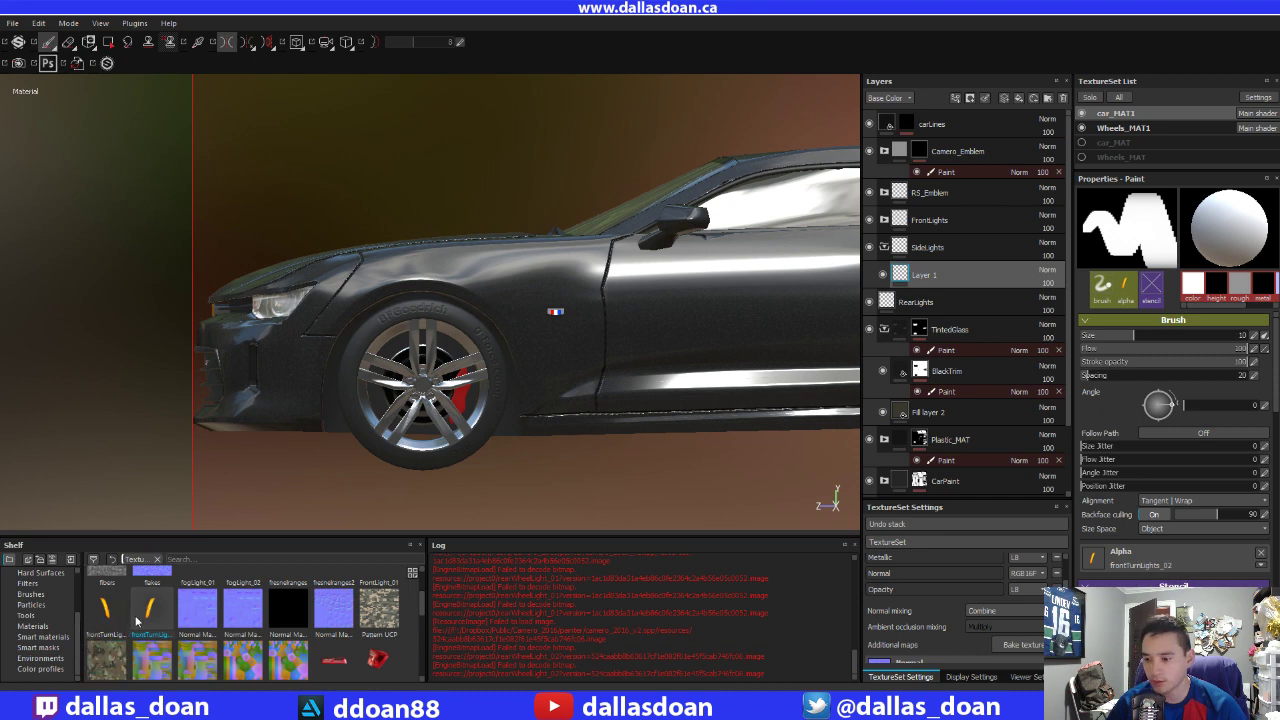
{"action": "scroll", "coordinate": [340, 340], "scroll_direction": "up", "scroll_amount": 2}
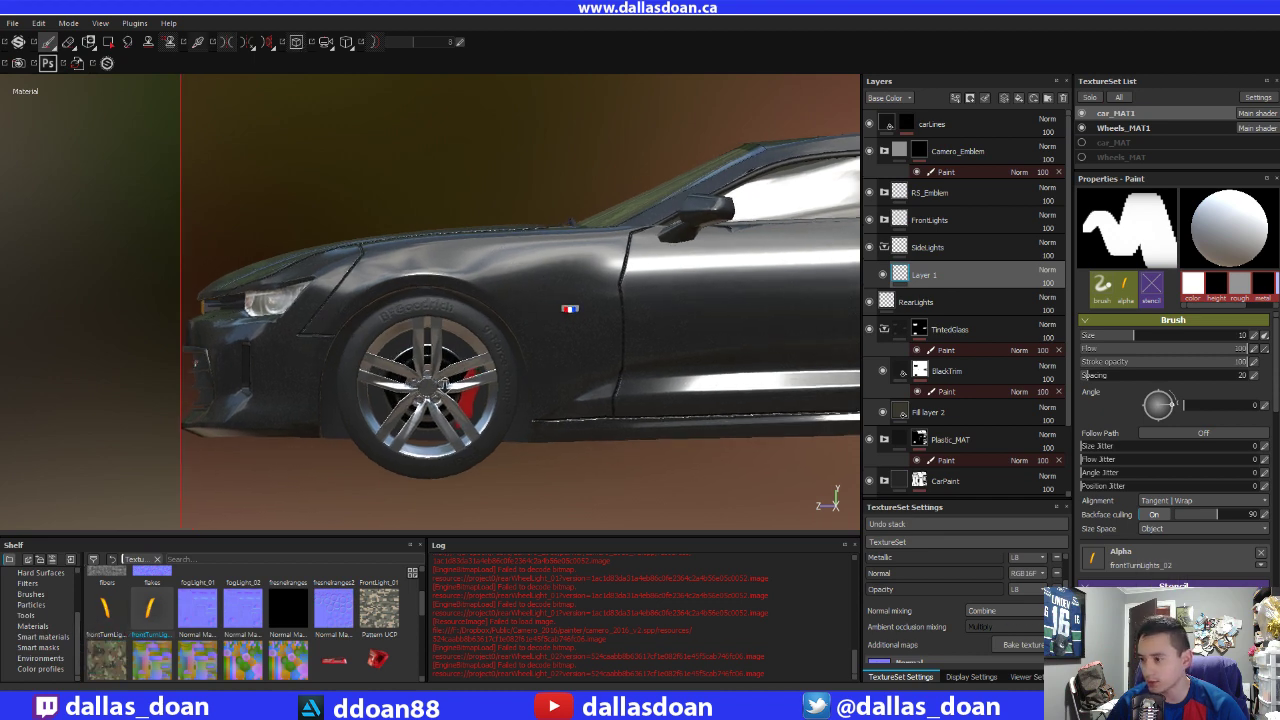
{"action": "scroll", "coordinate": [320, 335], "scroll_direction": "up", "scroll_amount": 3}
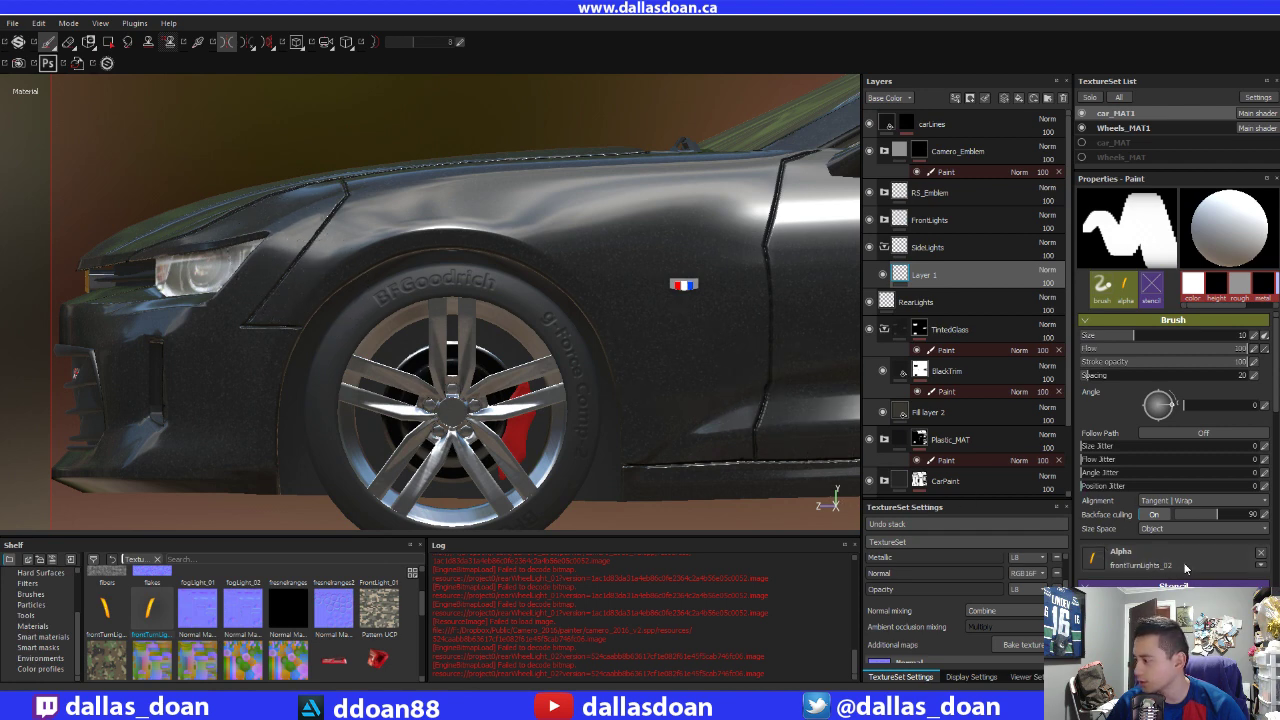
Zoom to the fender and switch off the height channel in the brush Material settings
{"action": "scroll", "coordinate": [1172, 560], "scroll_direction": "down", "scroll_amount": 1}
{"action": "scroll", "coordinate": [1172, 560], "scroll_direction": "down", "scroll_amount": 2}
{"action": "scroll", "coordinate": [1172, 560], "scroll_direction": "up", "scroll_amount": 3}
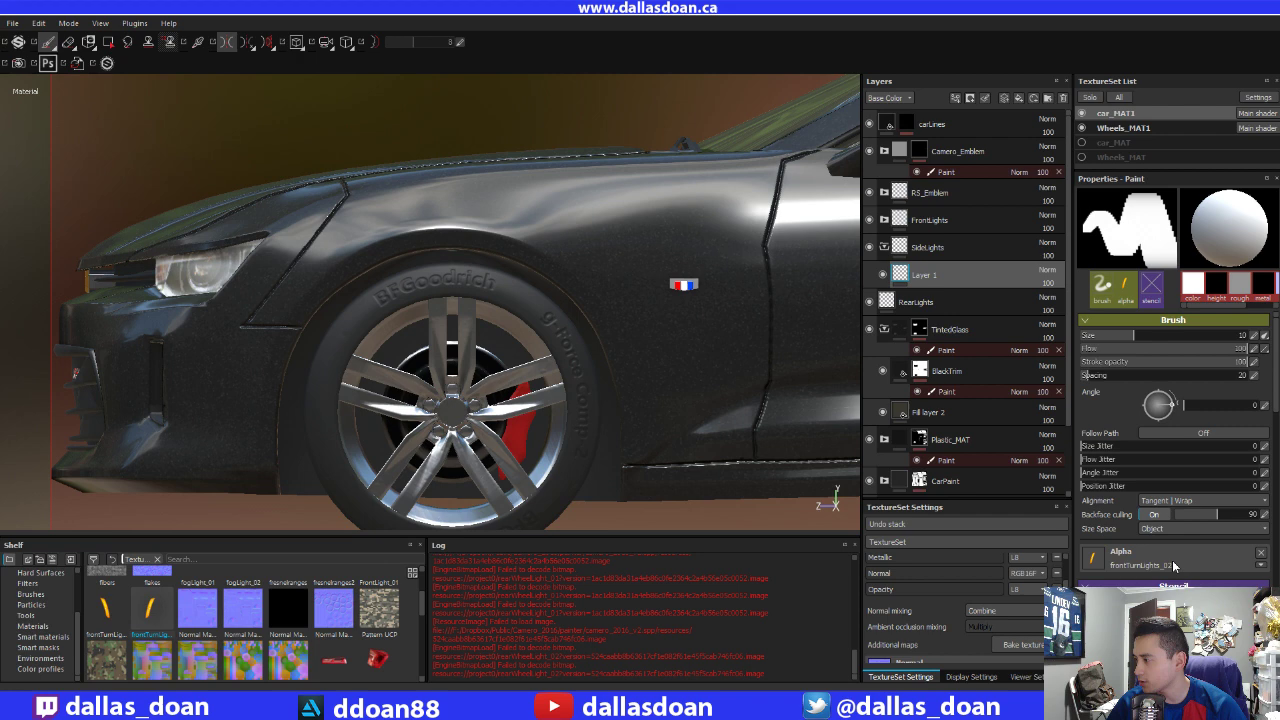
{"action": "scroll", "coordinate": [1155, 537], "scroll_direction": "down", "scroll_amount": 1}
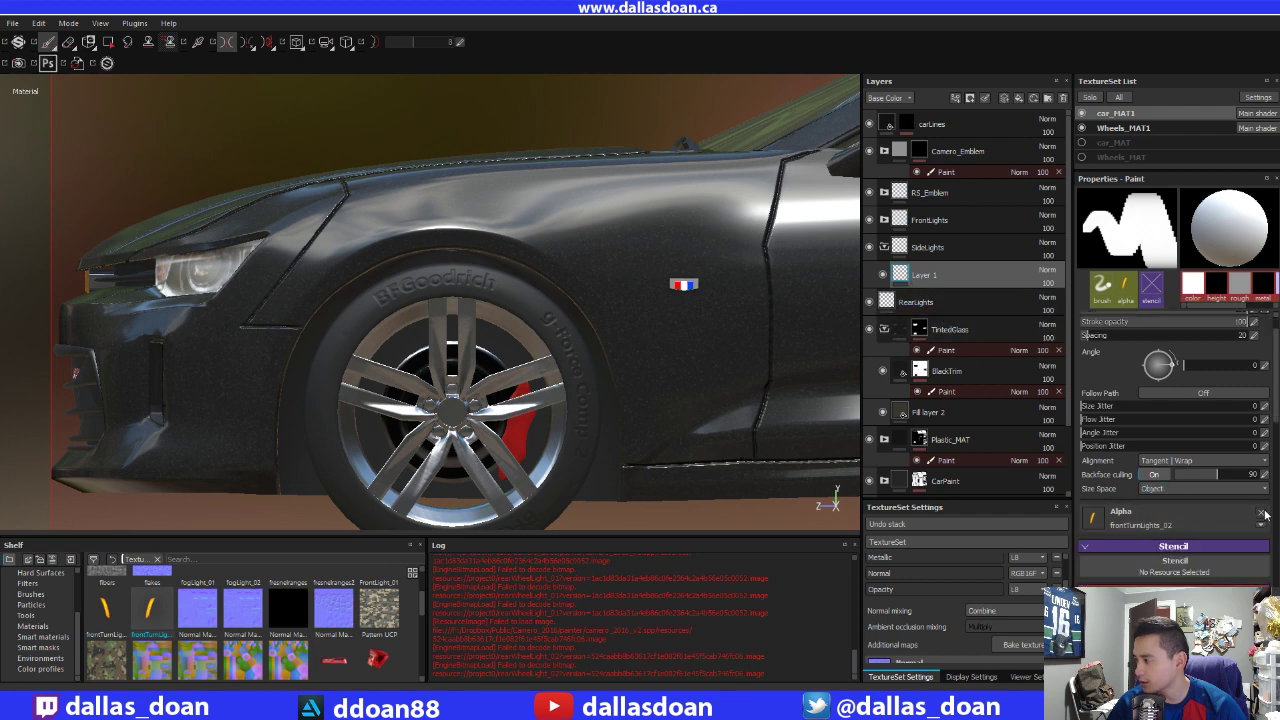
{"action": "scroll", "coordinate": [1195, 540], "scroll_direction": "down", "scroll_amount": 2}
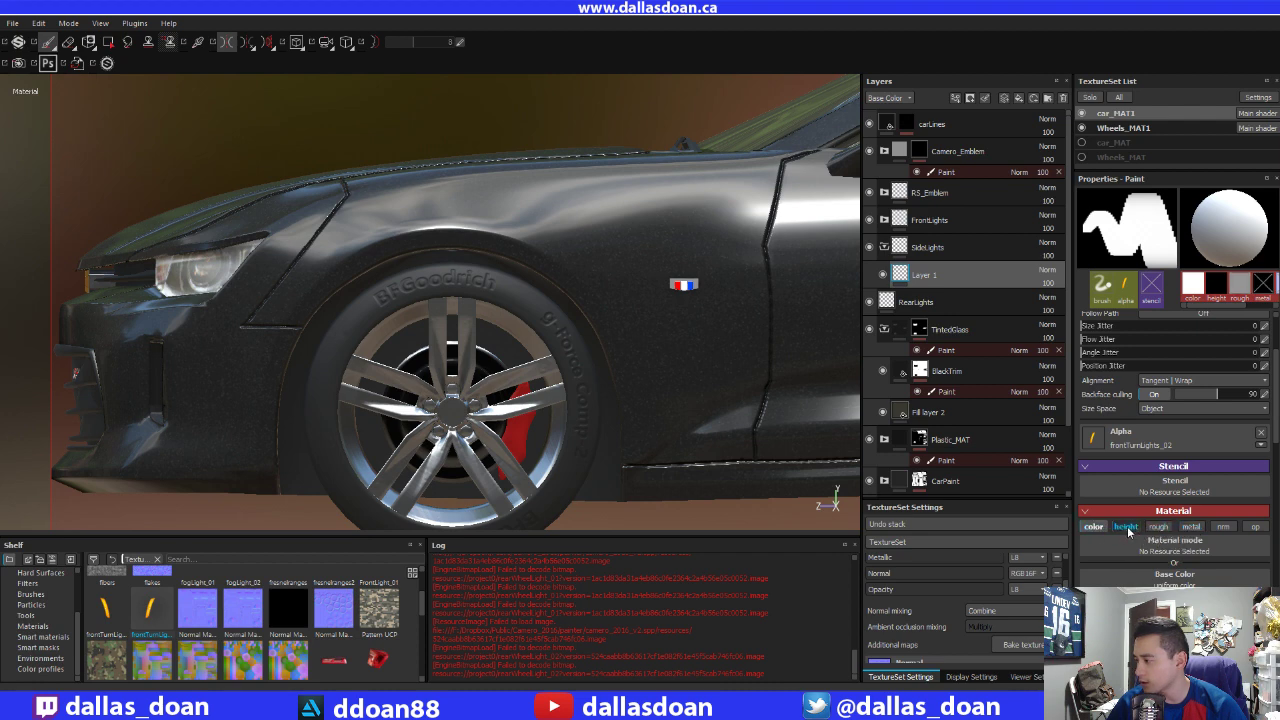
{"action": "left_click", "coordinate": [1125, 527]}
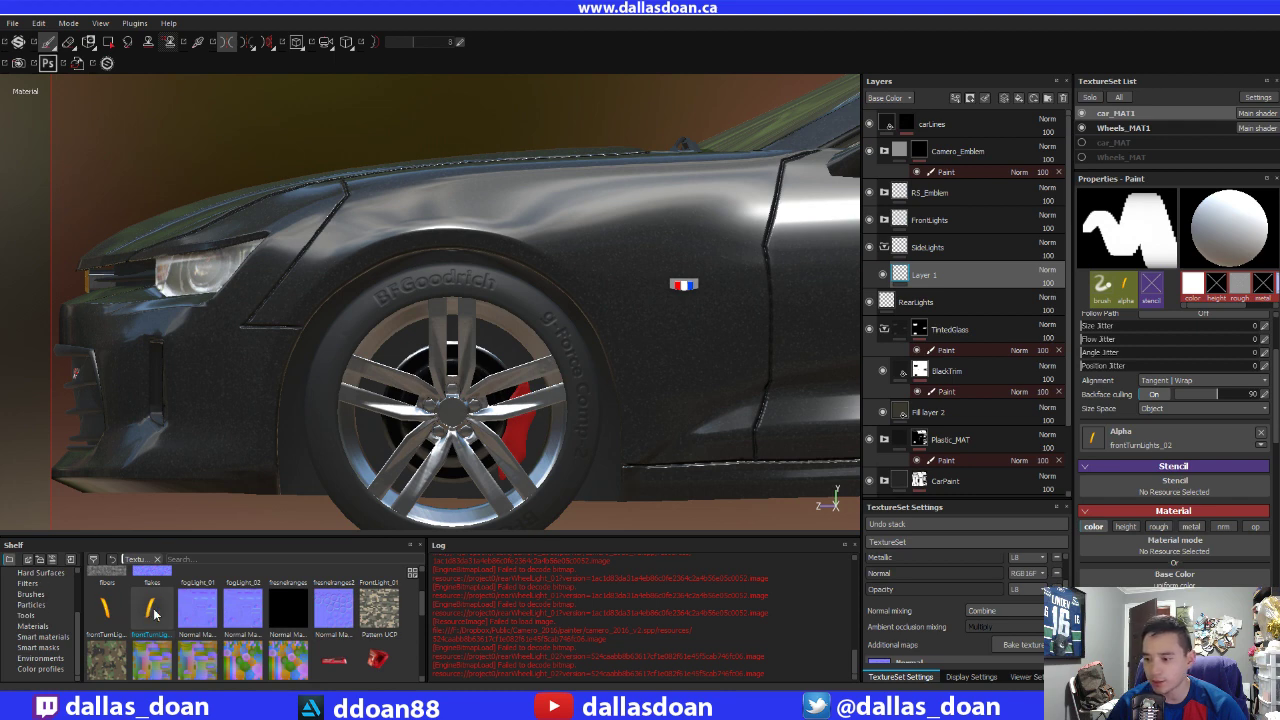
Clear the brush Alpha slot and load the amber turn-light texture into Base Color
{"action": "left_click", "coordinate": [1261, 434]}
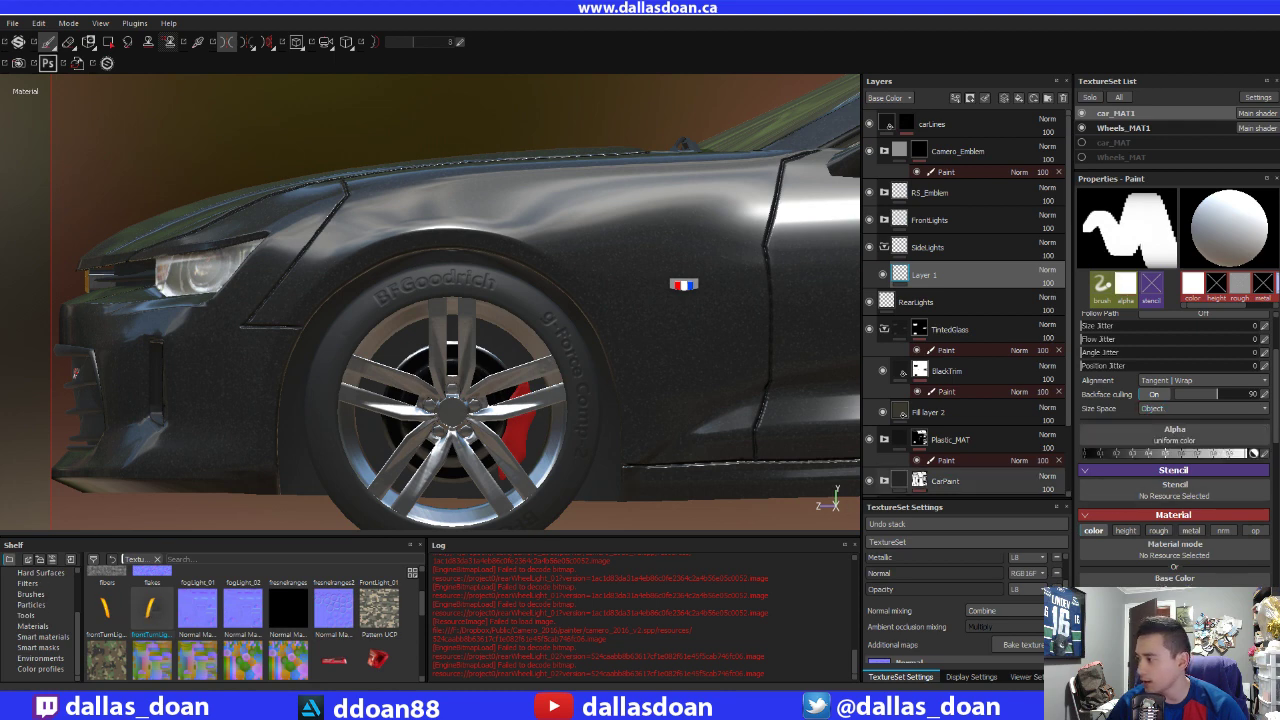
{"action": "left_click_drag", "start_coordinate": [1190, 578], "coordinate": [1185, 578]}
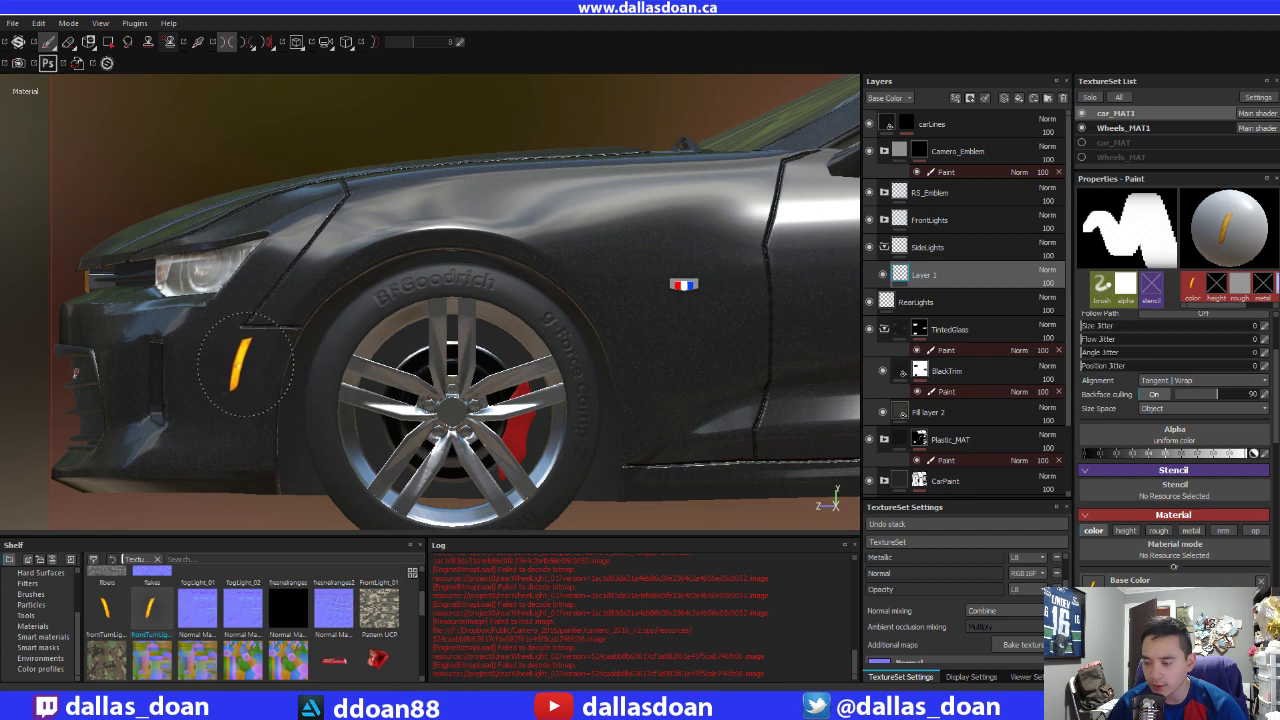
{"action": "scroll", "coordinate": [288, 368], "scroll_direction": "up", "scroll_amount": 1}
{"action": "scroll", "coordinate": [286, 366], "scroll_direction": "up", "scroll_amount": 1}
{"action": "scroll", "coordinate": [284, 364], "scroll_direction": "up", "scroll_amount": 1}
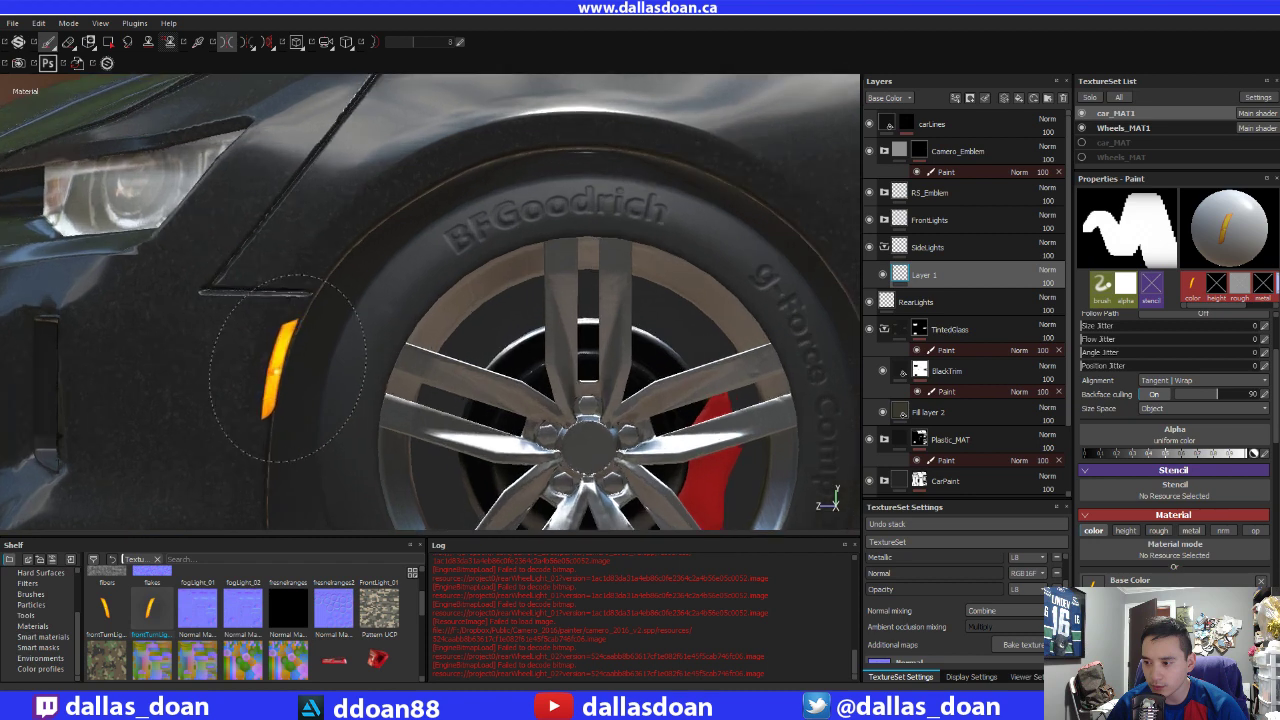
Zoom and pan the view to line the turn light up on the front fender
{"action": "scroll", "coordinate": [280, 362], "scroll_direction": "up", "scroll_amount": 1}
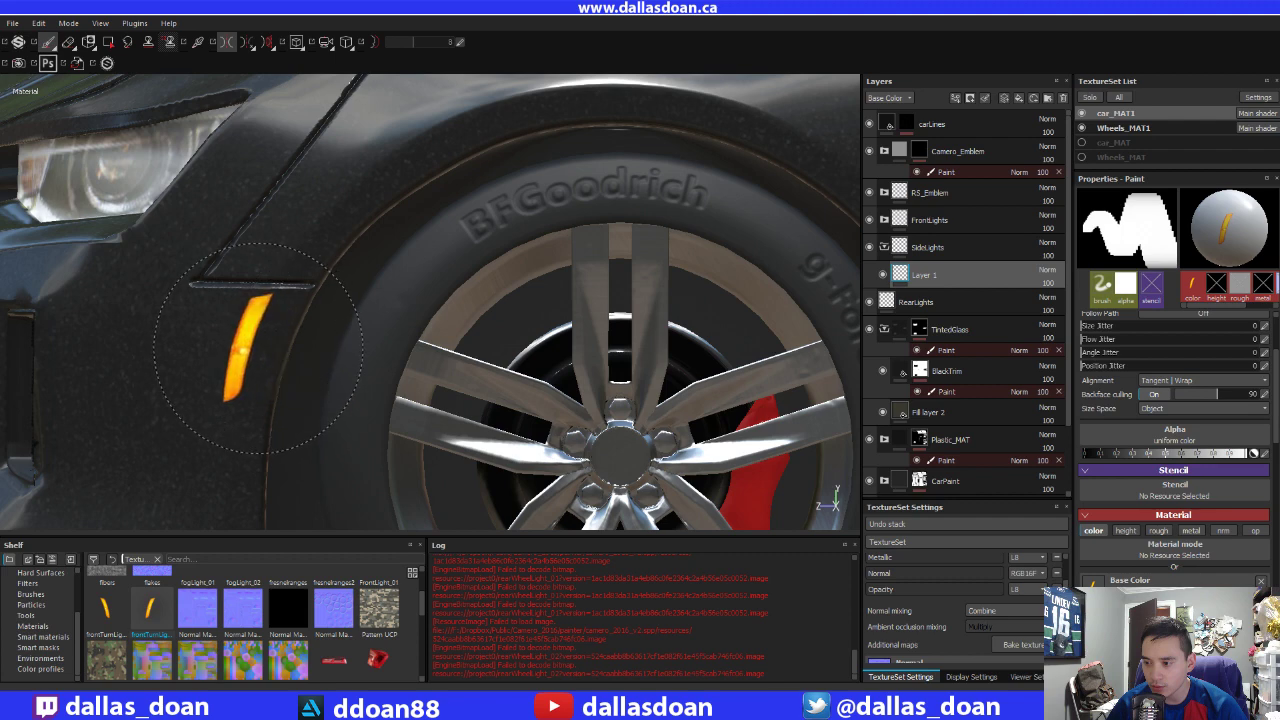
{"action": "middle_click_drag", "start_coordinate": [258, 348], "coordinate": [350, 358], "text": "alt"}
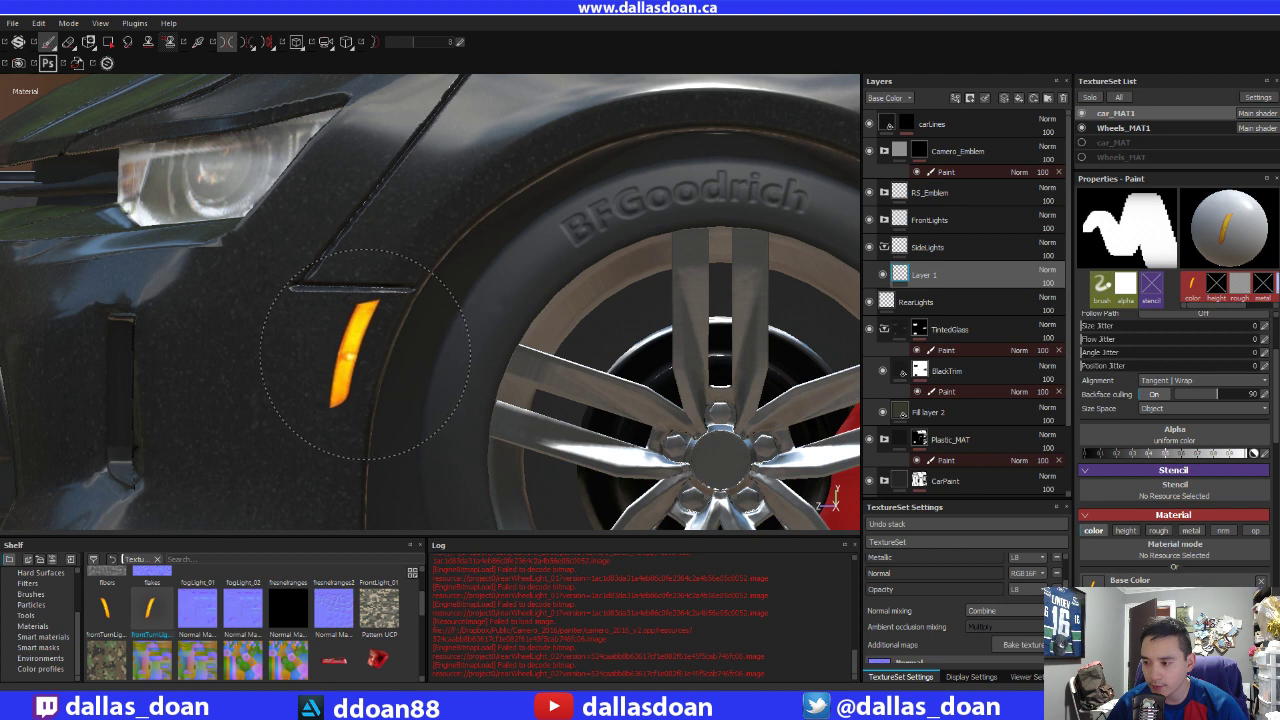
{"action": "scroll", "coordinate": [358, 353], "scroll_direction": "up", "scroll_amount": 2}
{"action": "scroll", "coordinate": [365, 355], "scroll_direction": "down", "scroll_amount": 1}
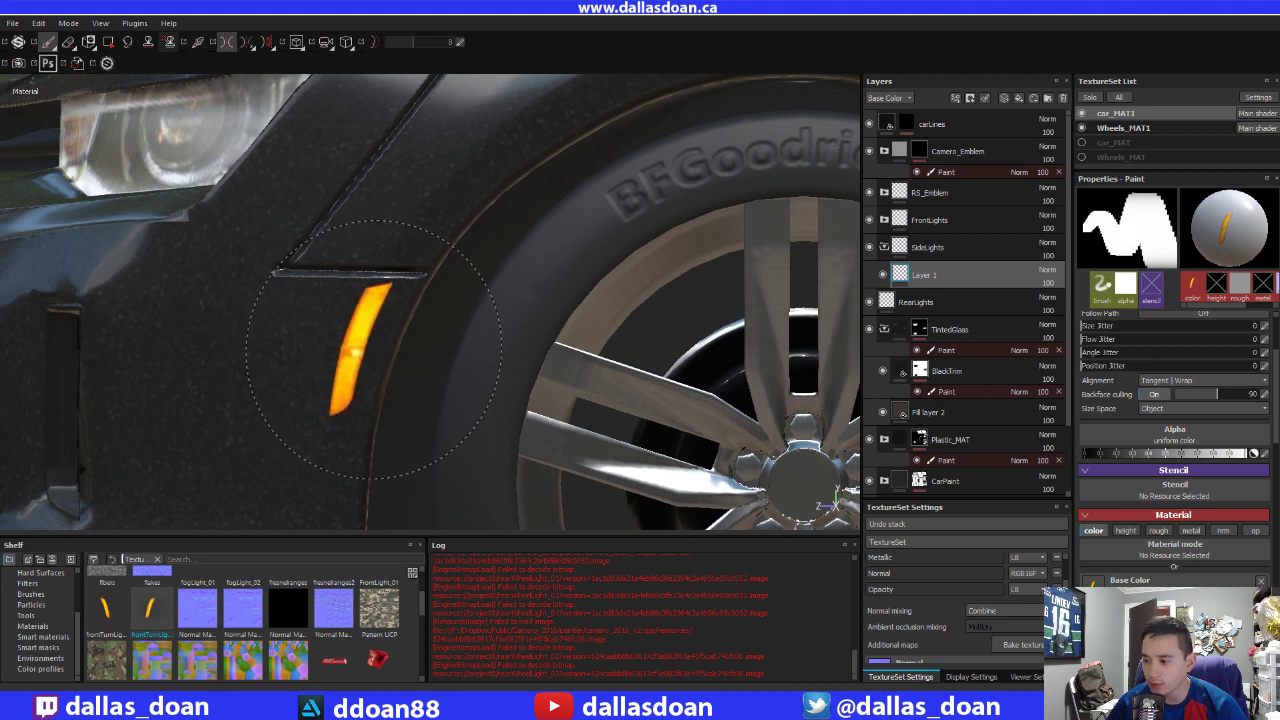
Stamp the amber marker into the front fender recess and onto the bumper corner
{"action": "left_click", "coordinate": [372, 348]}
{"action": "scroll", "coordinate": [520, 380], "scroll_direction": "down", "scroll_amount": 5}
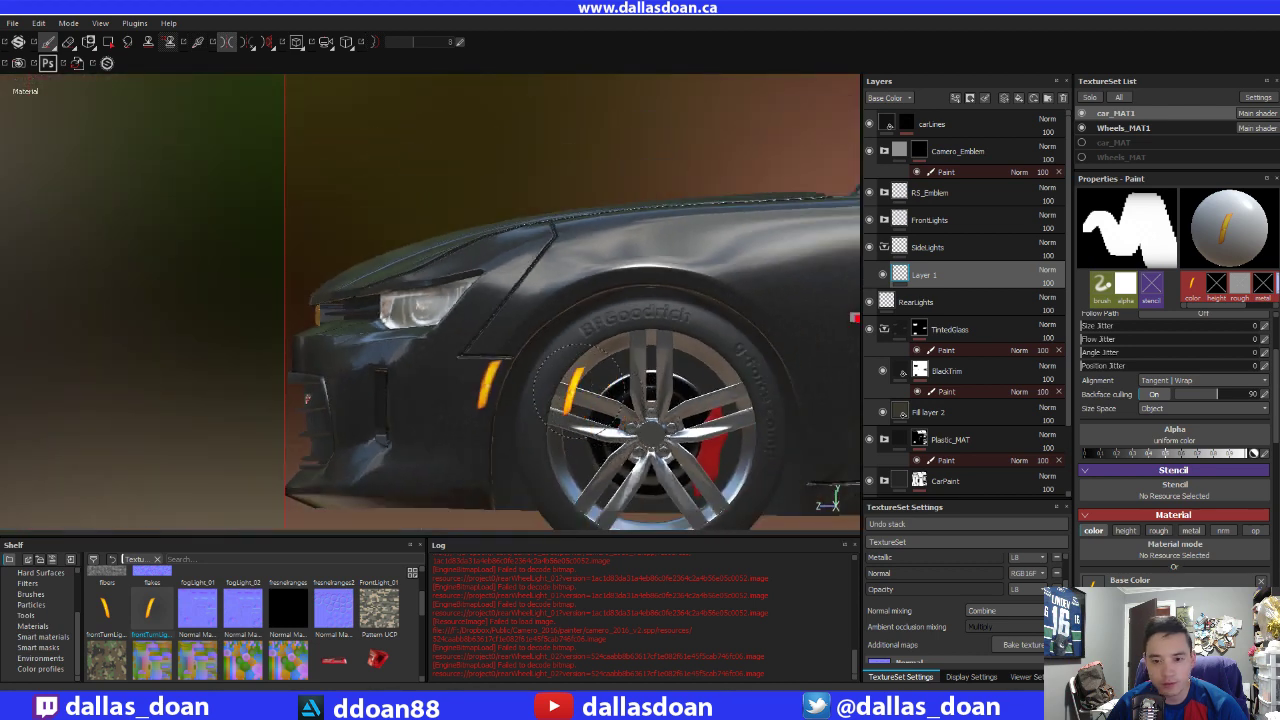
{"action": "scroll", "coordinate": [566, 395], "scroll_direction": "up", "scroll_amount": 4}
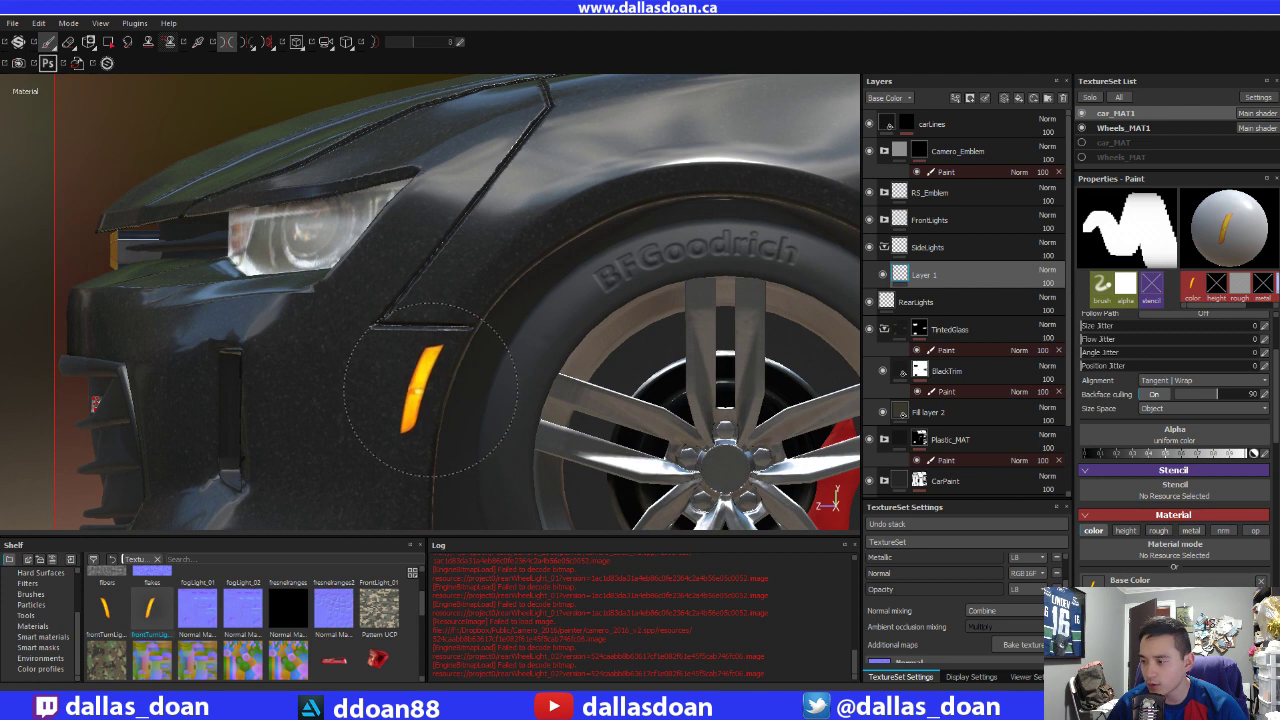
{"action": "left_click", "coordinate": [430, 390]}
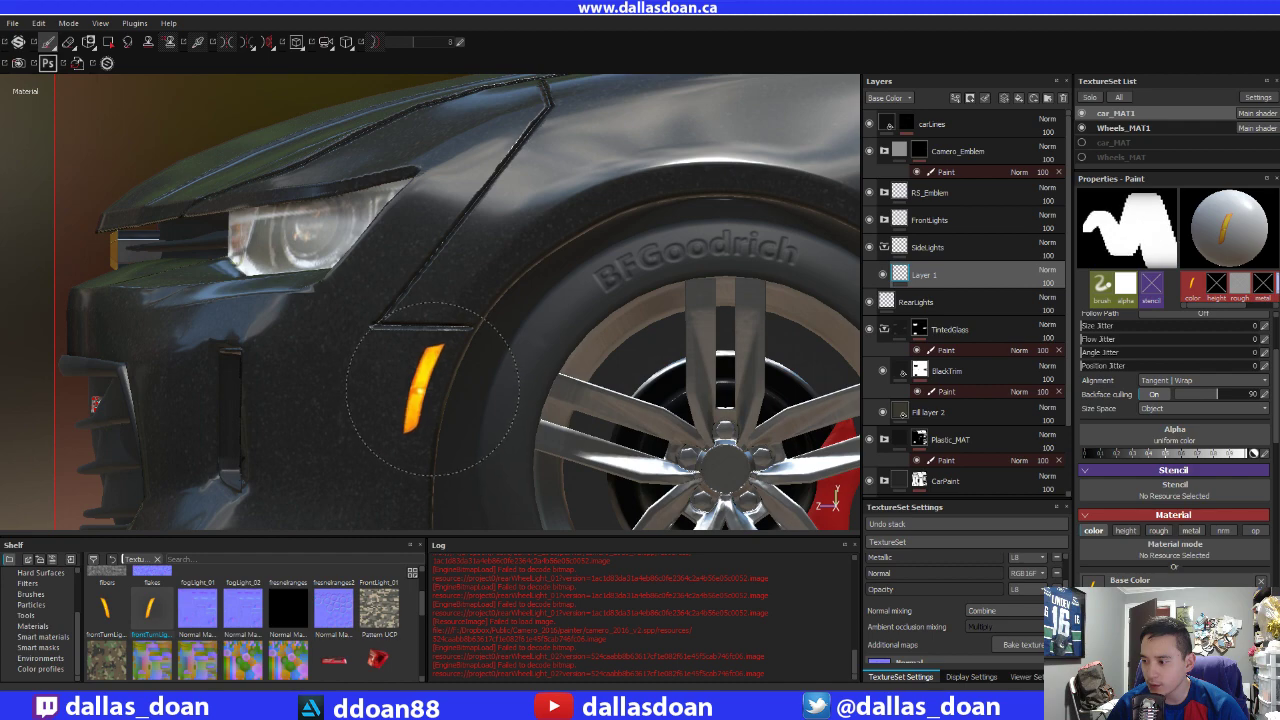
Orbit around the front of the car to inspect the stamped markers
{"action": "scroll", "coordinate": [432, 390], "scroll_direction": "down", "scroll_amount": 3}
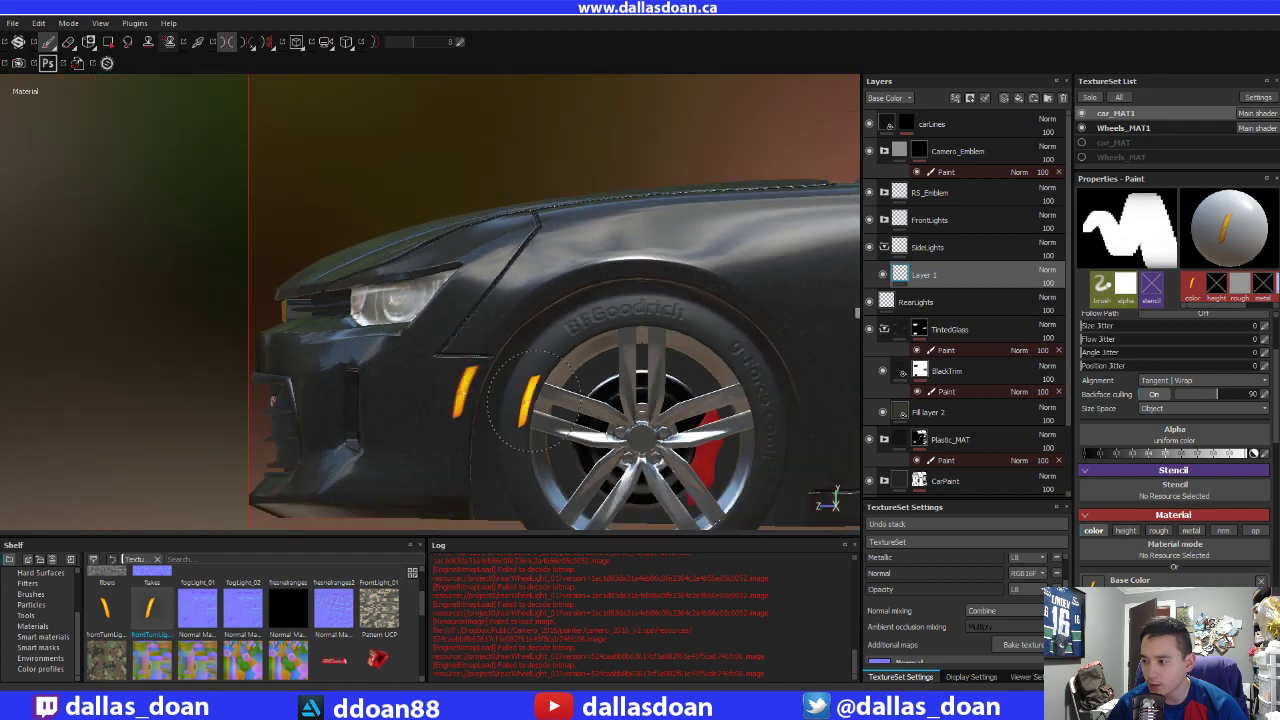
{"action": "scroll", "coordinate": [432, 390], "scroll_direction": "down", "scroll_amount": 2}
{"action": "mouse_move", "coordinate": [740, 358]}
{"action": "left_mouse_down", "text": "alt"}
{"action": "mouse_move", "coordinate": [755, 351]}
{"action": "mouse_move", "coordinate": [263, 357]}
{"action": "left_mouse_up", "text": "alt"}
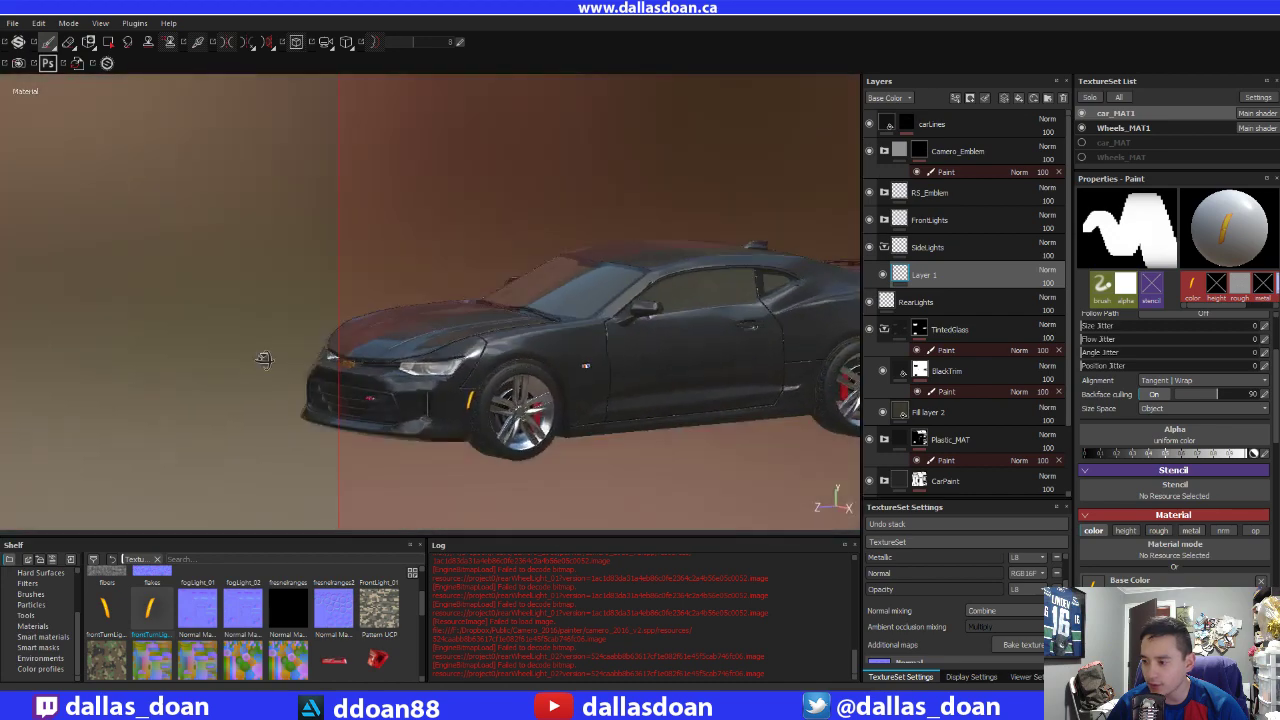
{"action": "scroll", "coordinate": [410, 405], "scroll_direction": "up", "scroll_amount": 3}
{"action": "left_click_drag", "start_coordinate": [410, 405], "coordinate": [212, 362], "text": "alt"}
{"action": "scroll", "coordinate": [212, 362], "scroll_direction": "up", "scroll_amount": 3}
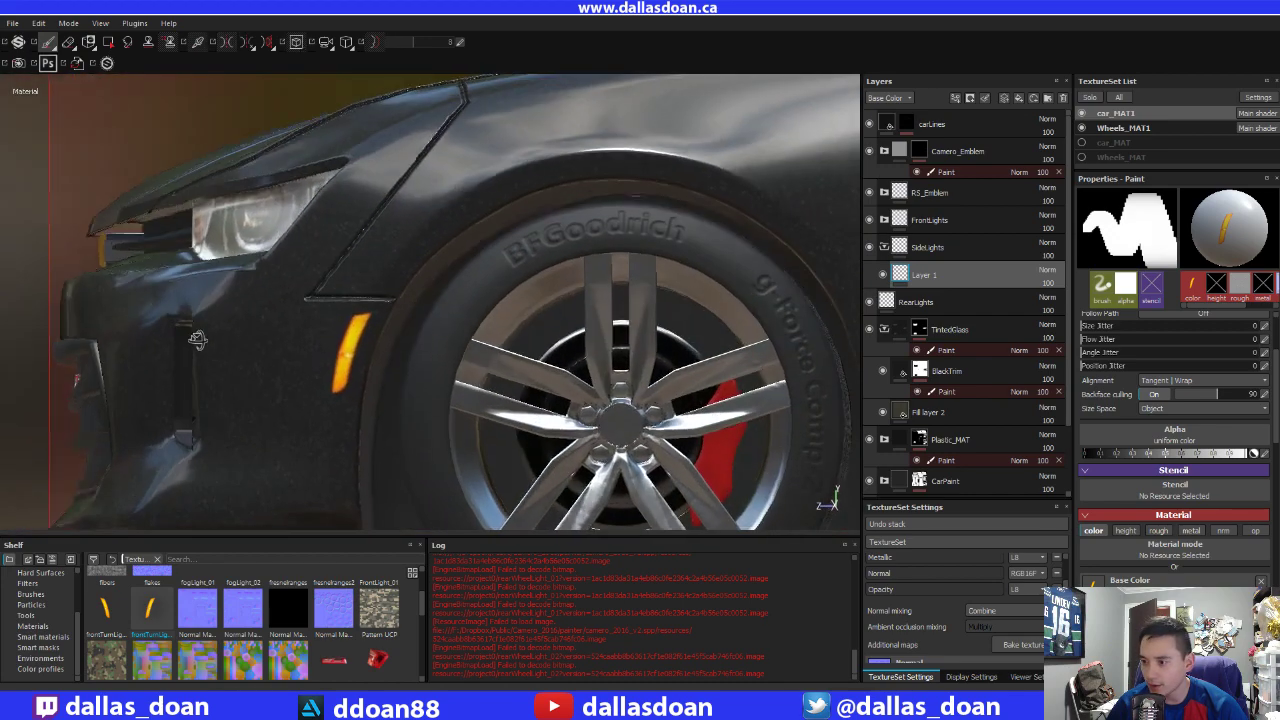
{"action": "mouse_move", "coordinate": [212, 362]}
{"action": "left_mouse_down", "text": "alt"}
{"action": "mouse_move", "coordinate": [212, 305]}
{"action": "mouse_move", "coordinate": [214, 320]}
{"action": "left_mouse_up", "text": "alt"}
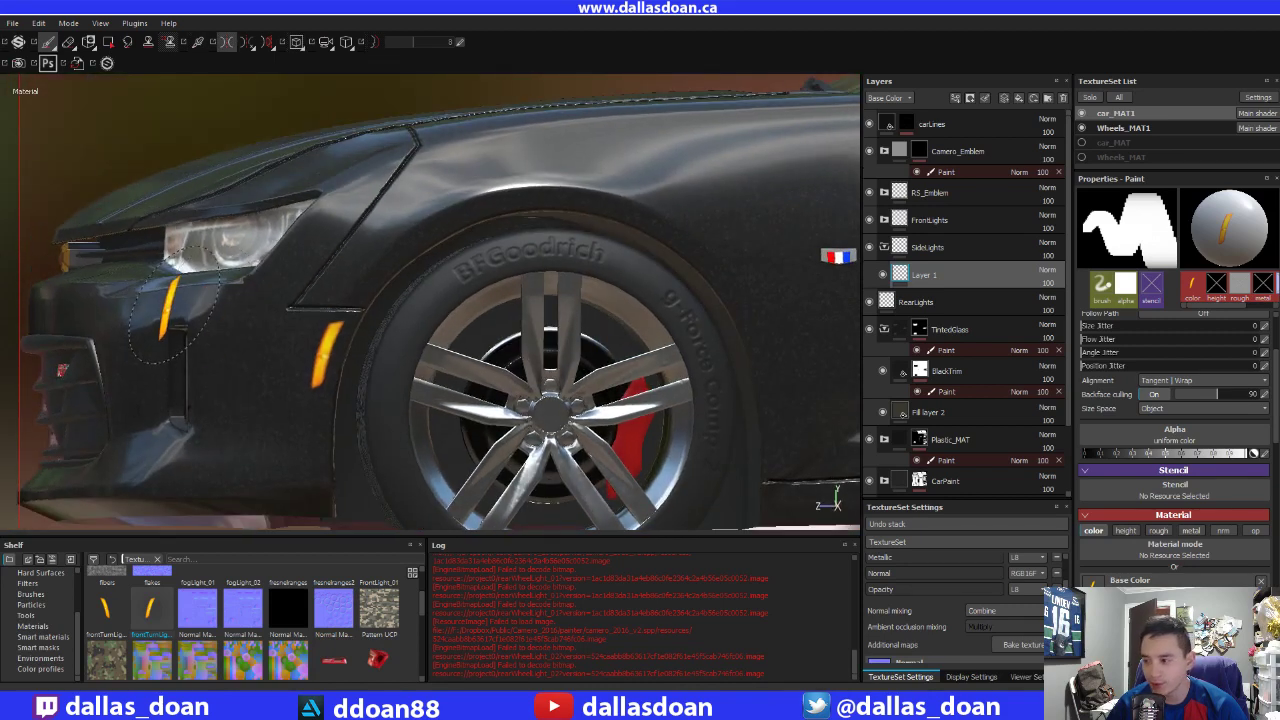
Undo the last marker stamp and orbit in closer to the fender
{"action": "scroll", "coordinate": [265, 330], "scroll_direction": "up", "scroll_amount": 2}
{"action": "key", "text": "ctrl+z"}
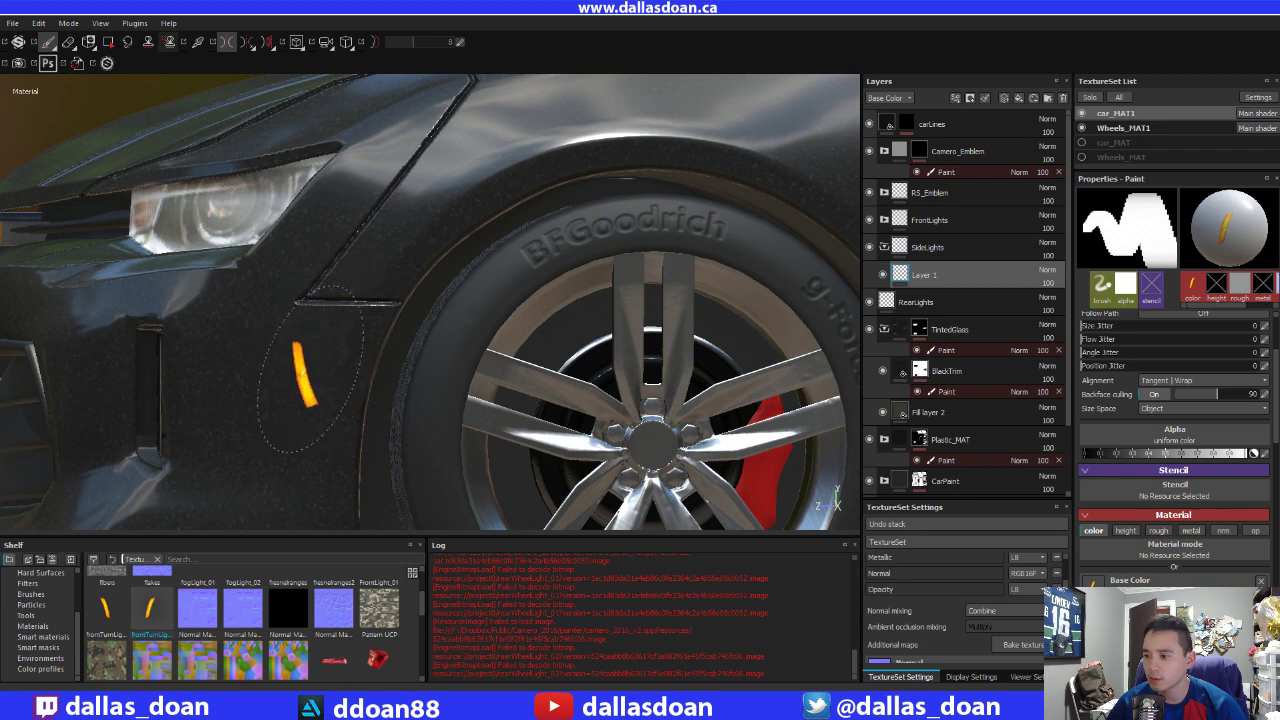
{"action": "left_click_drag", "start_coordinate": [310, 370], "coordinate": [456, 235], "text": "alt"}
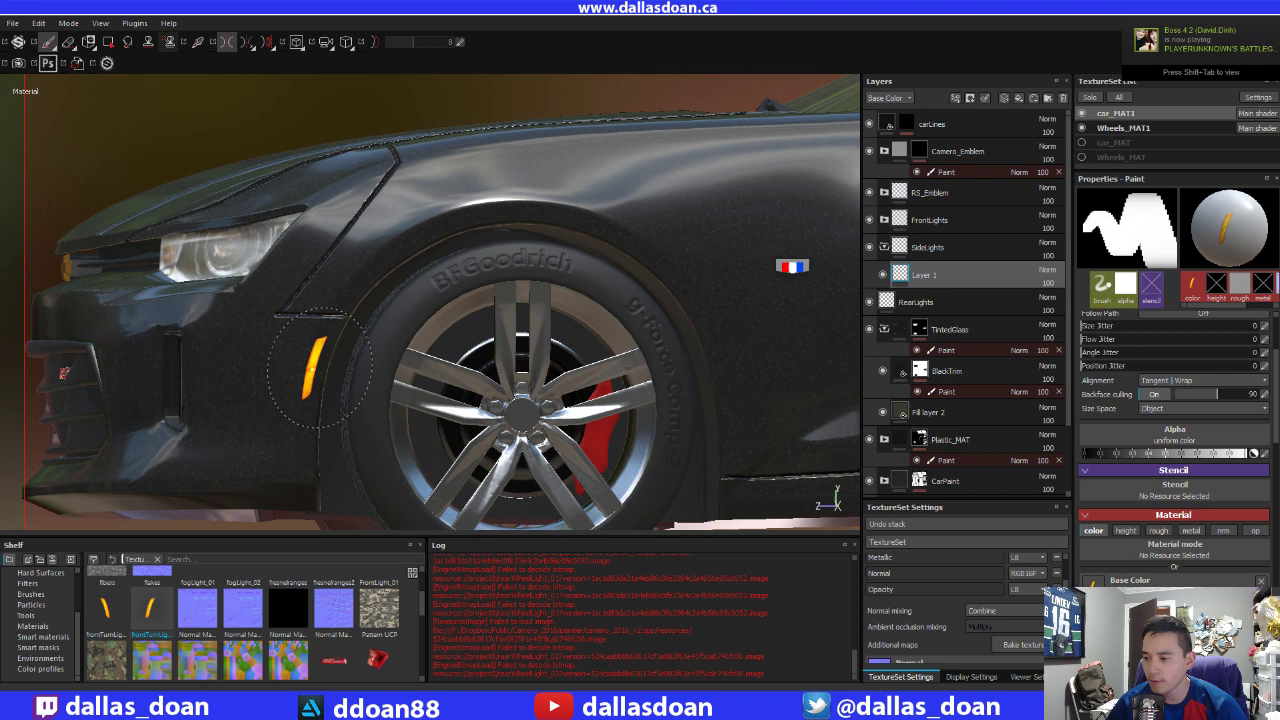
{"action": "scroll", "coordinate": [315, 375], "scroll_direction": "up", "scroll_amount": 2}
{"action": "scroll", "coordinate": [316, 372], "scroll_direction": "up", "scroll_amount": 2}
{"action": "scroll", "coordinate": [320, 368], "scroll_direction": "up", "scroll_amount": 2}
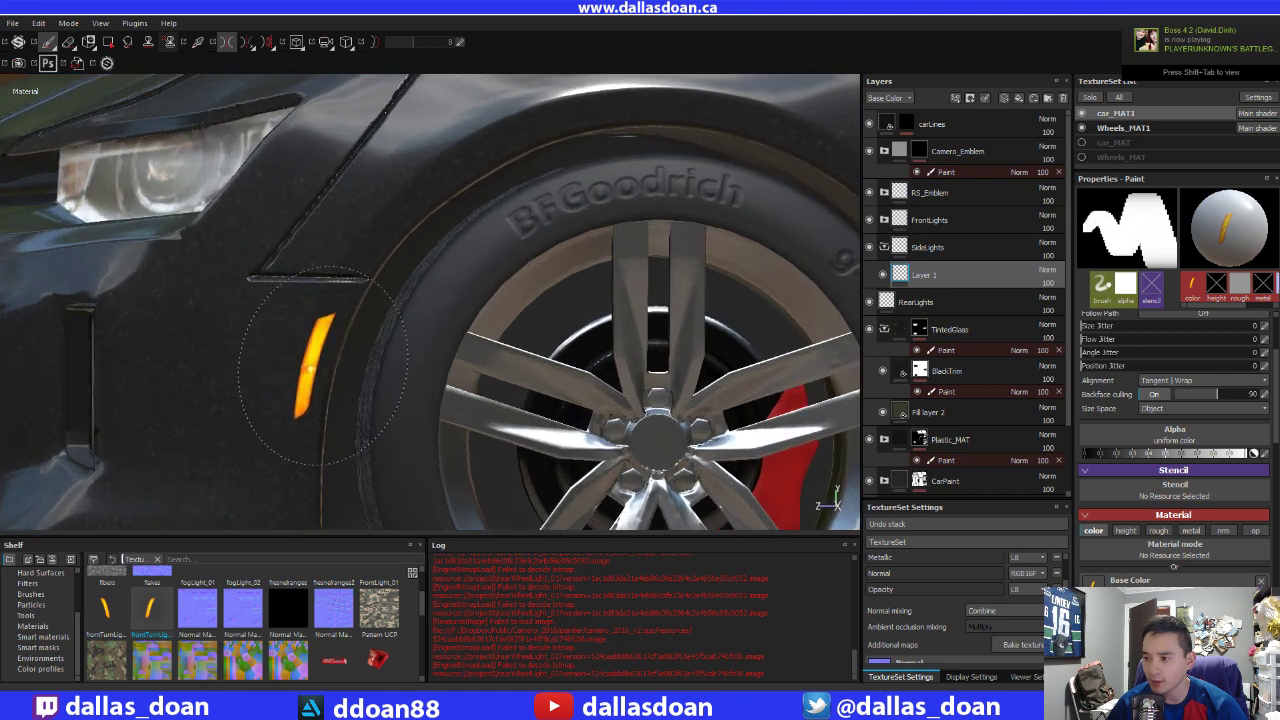
Enlarge the marker brush two steps and re-angle the view of the fender
{"action": "key", "text": "bracketright"}
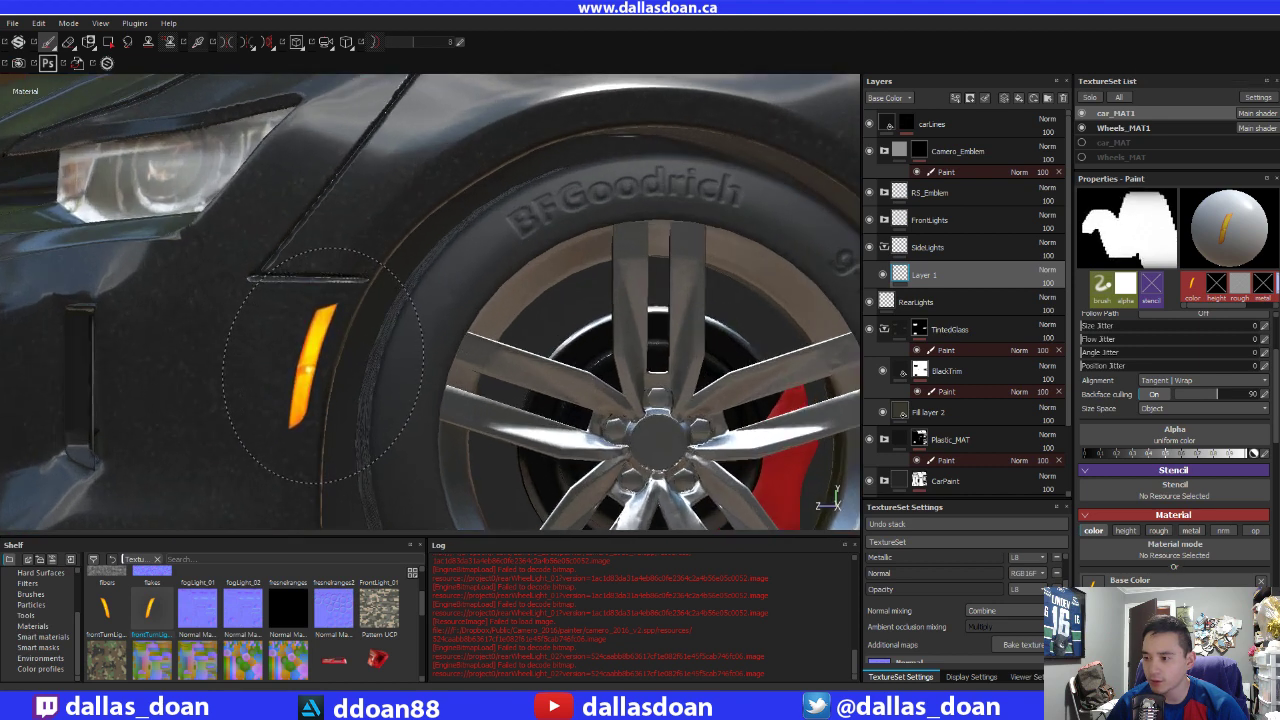
{"action": "key", "text": "bracketright"}
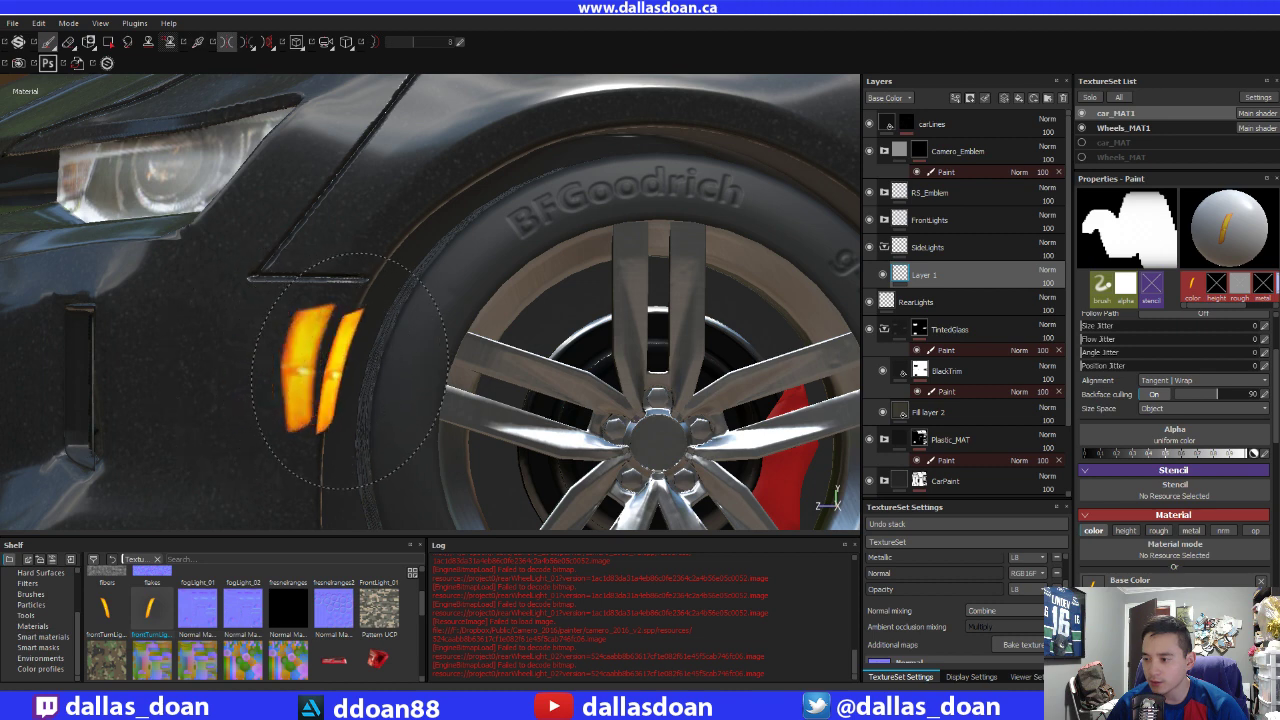
{"action": "scroll", "coordinate": [375, 365], "scroll_direction": "down", "scroll_amount": 3}
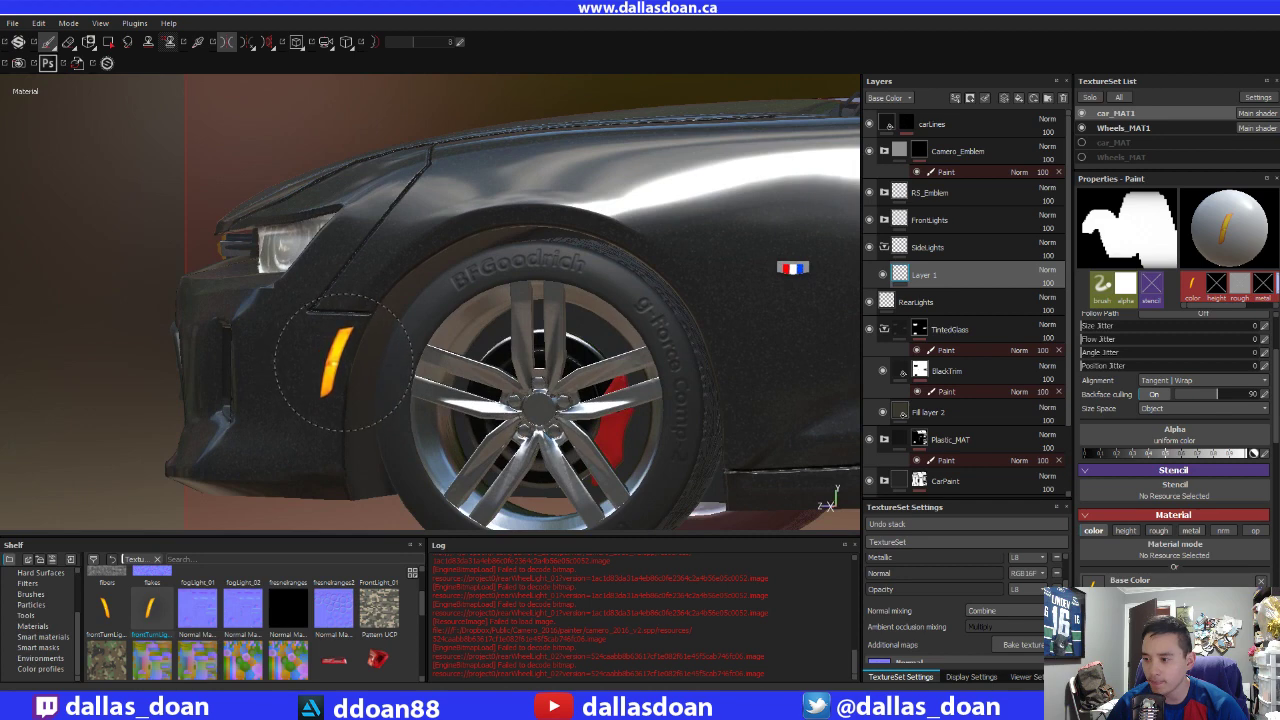
{"action": "mouse_move", "coordinate": [455, 380]}
{"action": "left_mouse_down", "text": "alt"}
{"action": "mouse_move", "coordinate": [490, 362]}
{"action": "mouse_move", "coordinate": [470, 360]}
{"action": "left_mouse_up", "text": "alt"}
{"action": "scroll", "coordinate": [430, 355], "scroll_direction": "up", "scroll_amount": 2}
{"action": "scroll", "coordinate": [418, 350], "scroll_direction": "up", "scroll_amount": 2}
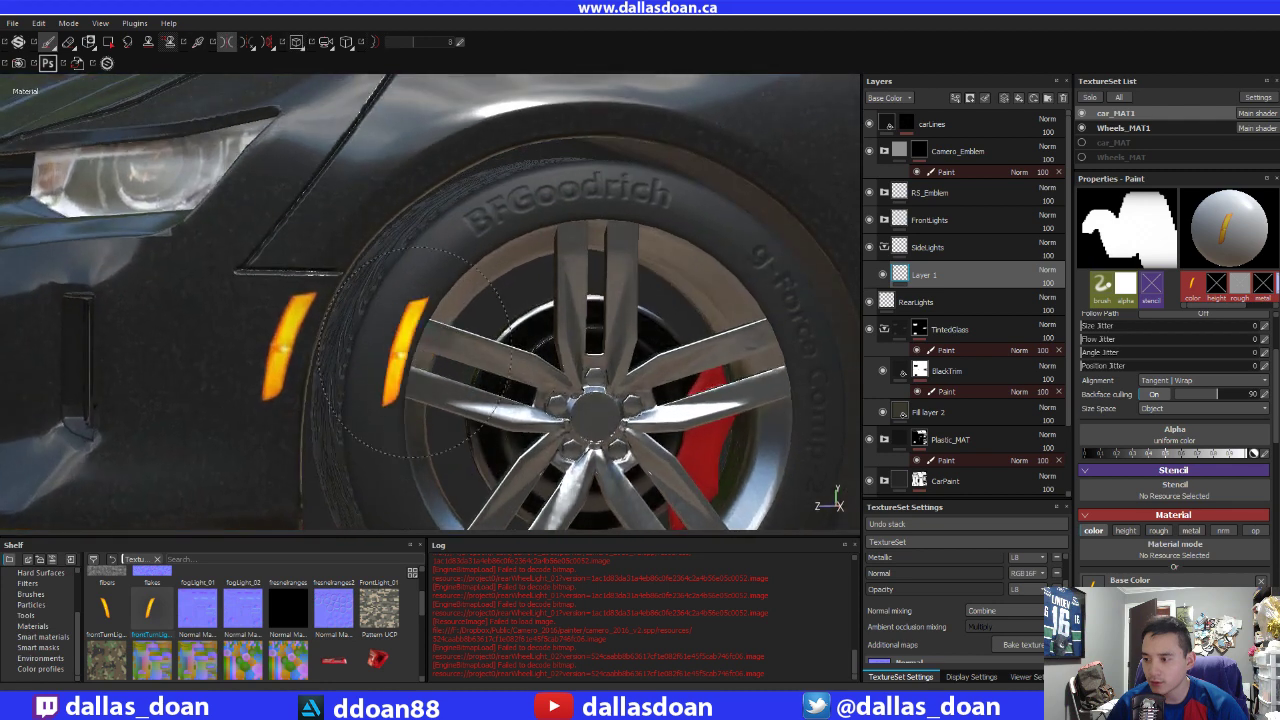
Switch to the eraser and orbit out to see the whole car
{"action": "key", "text": "e"}
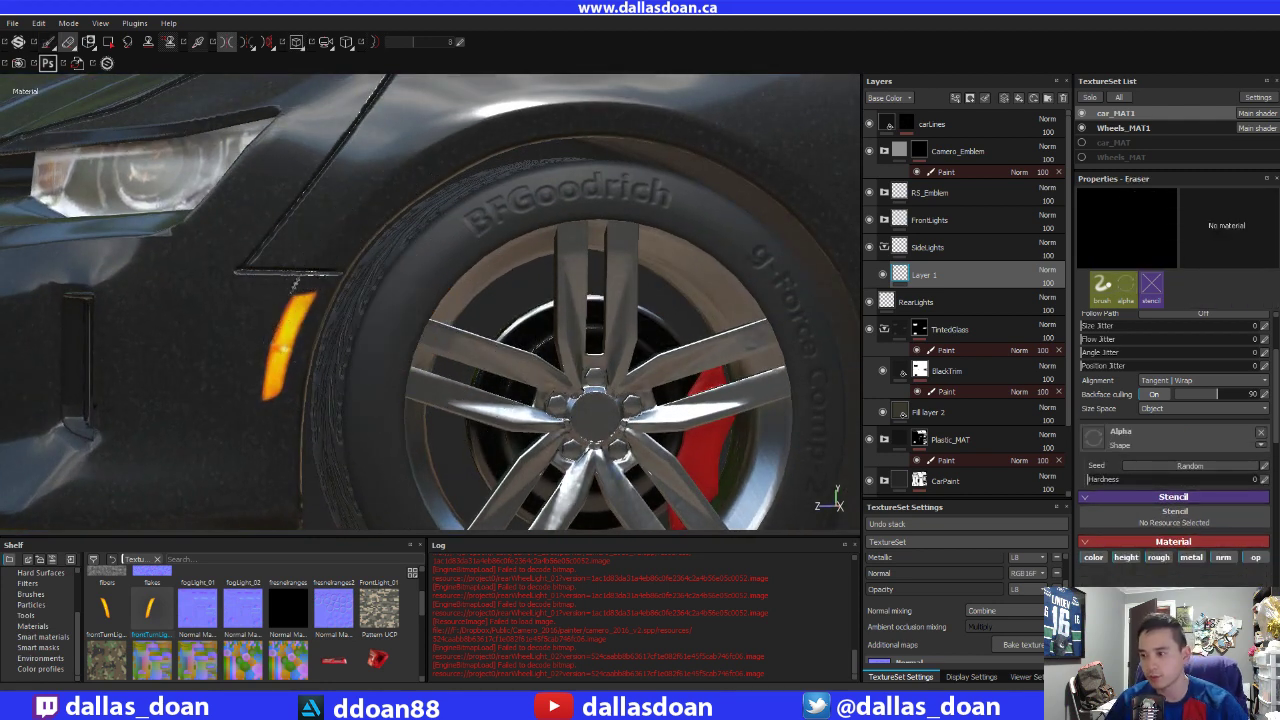
{"action": "mouse_move", "coordinate": [298, 272]}
{"action": "left_mouse_down", "text": "alt"}
{"action": "mouse_move", "coordinate": [434, 312]}
{"action": "mouse_move", "coordinate": [407, 300]}
{"action": "left_mouse_up", "text": "alt"}
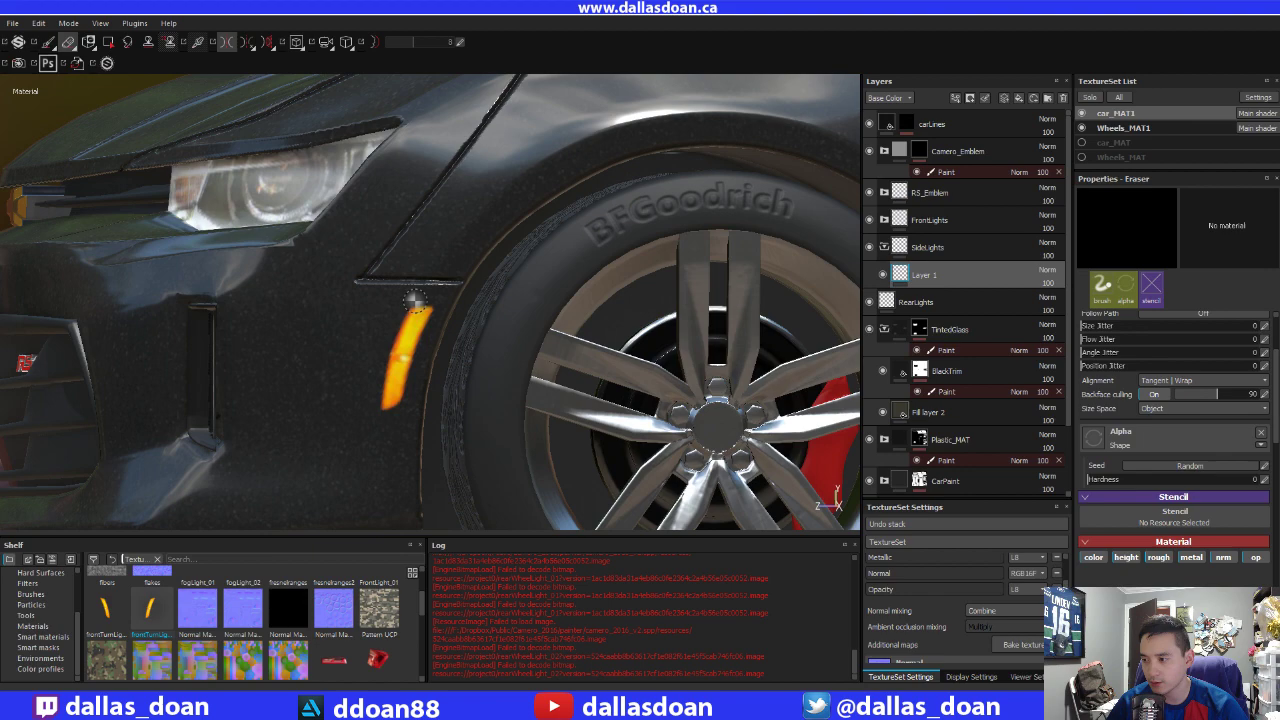
{"action": "scroll", "coordinate": [623, 291], "scroll_direction": "down", "scroll_amount": 5}
{"action": "scroll", "coordinate": [623, 291], "scroll_direction": "down", "scroll_amount": 3}
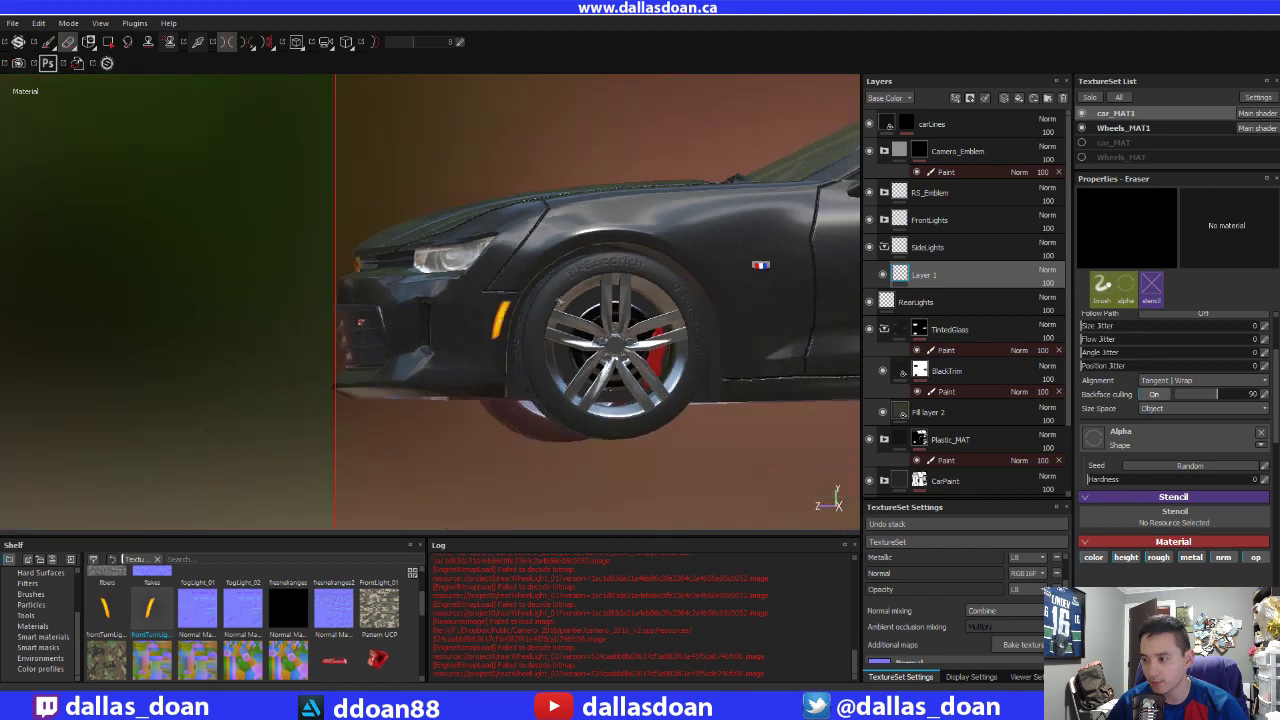
{"action": "mouse_move", "coordinate": [623, 291]}
{"action": "left_mouse_down", "text": "alt"}
{"action": "mouse_move", "coordinate": [569, 268]}
{"action": "mouse_move", "coordinate": [346, 310]}
{"action": "left_mouse_up", "text": "alt"}
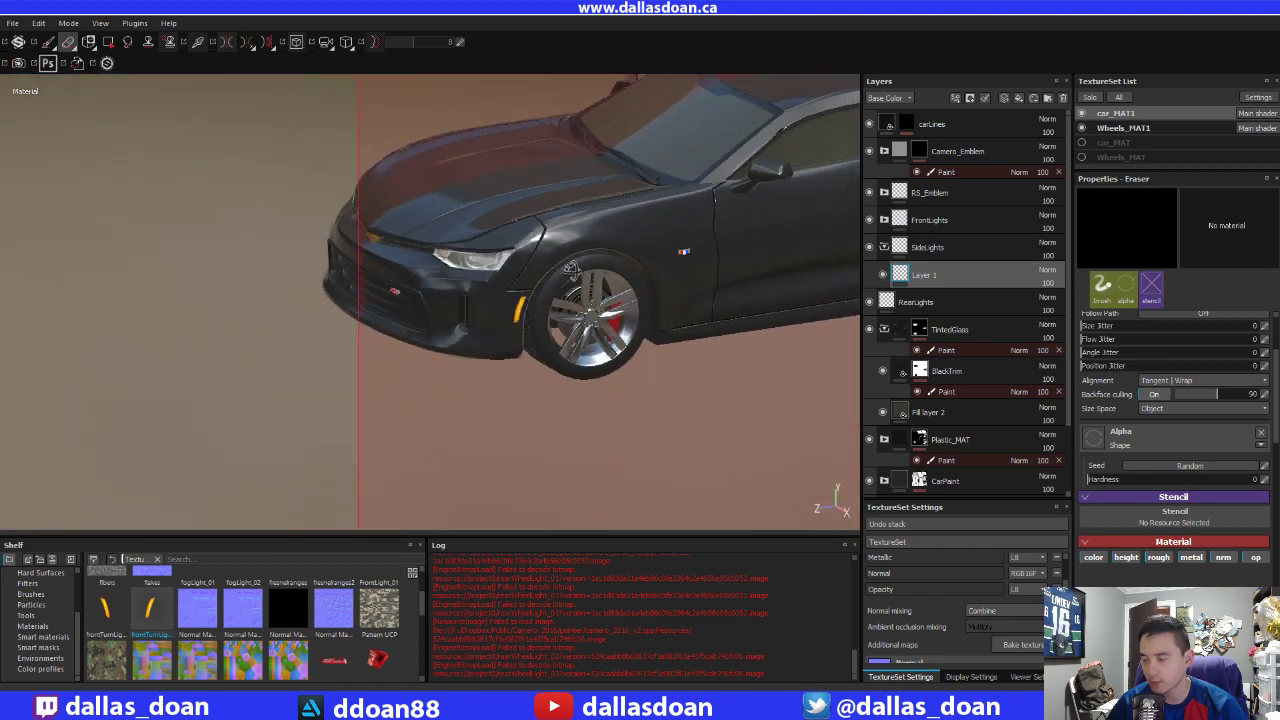
{"action": "scroll", "coordinate": [569, 268], "scroll_direction": "down", "scroll_amount": 3}
Zoom and orbit in until the rear wheel and taillight fill the view
{"action": "scroll", "coordinate": [346, 310], "scroll_direction": "up", "scroll_amount": 2}
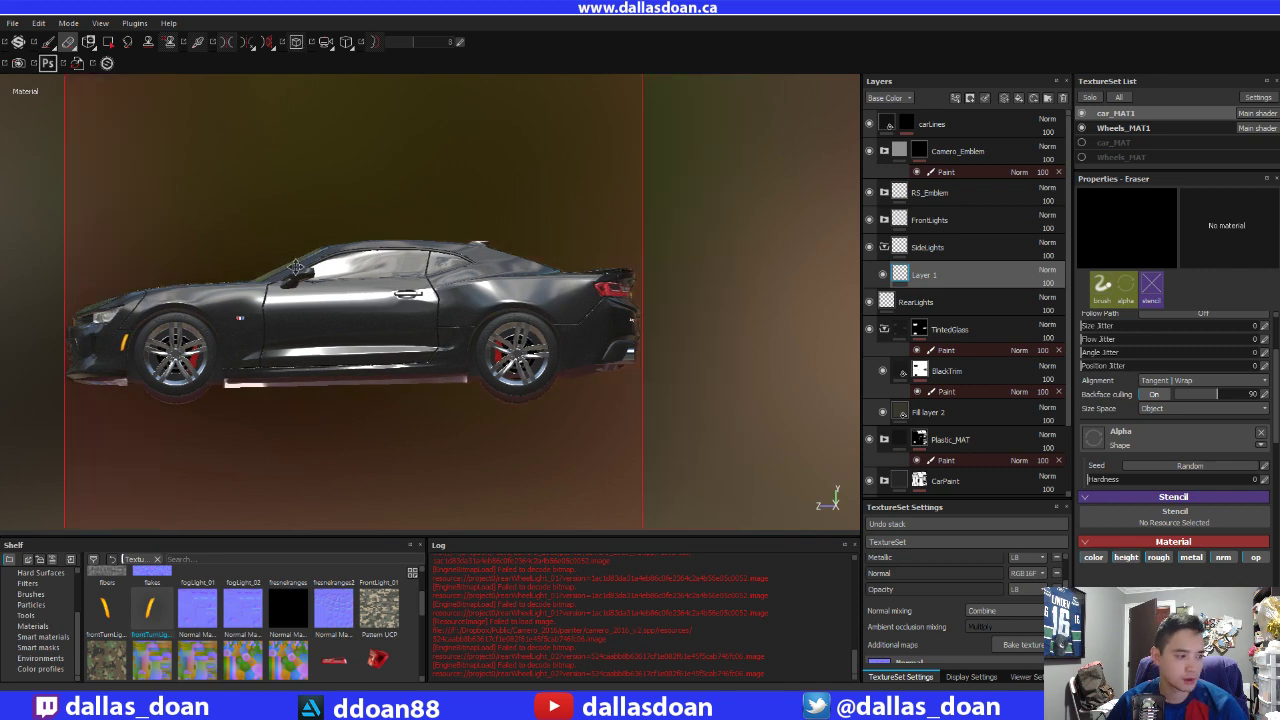
{"action": "scroll", "coordinate": [677, 338], "scroll_direction": "up", "scroll_amount": 2}
{"action": "scroll", "coordinate": [677, 338], "scroll_direction": "up", "scroll_amount": 2}
{"action": "scroll", "coordinate": [677, 338], "scroll_direction": "up", "scroll_amount": 2}
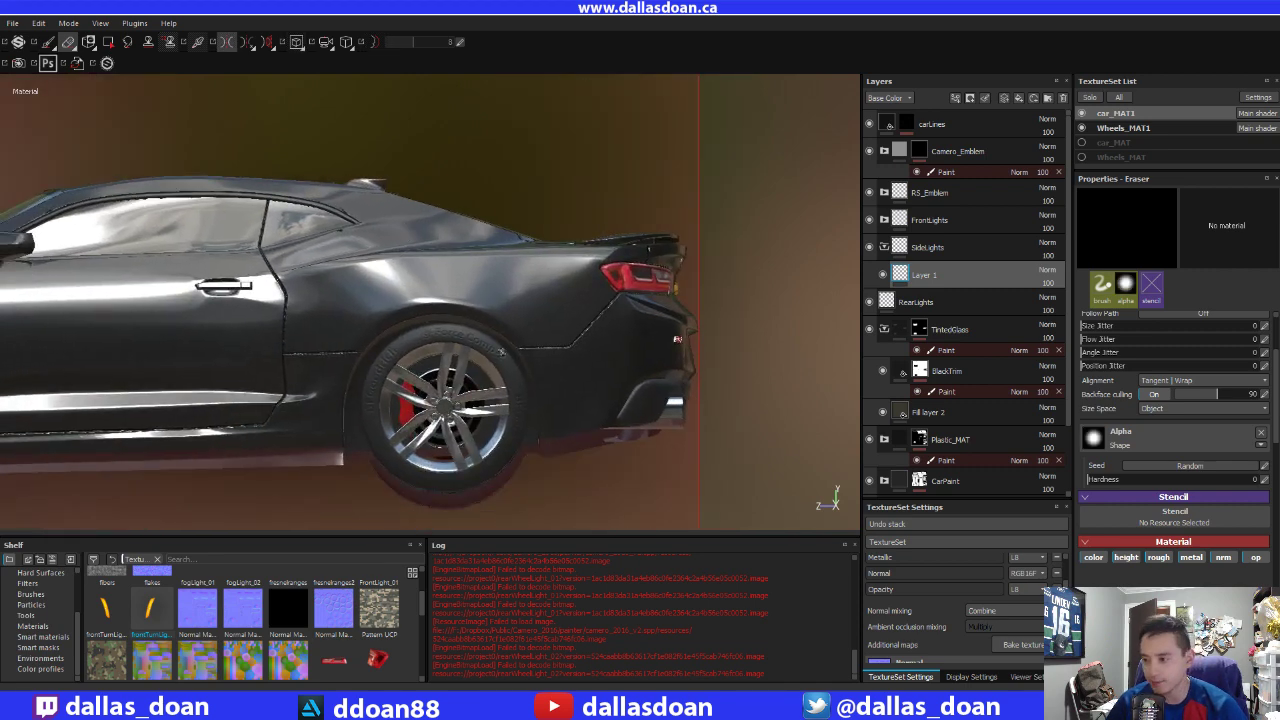
{"action": "scroll", "coordinate": [500, 351], "scroll_direction": "down", "scroll_amount": 3}
{"action": "scroll", "coordinate": [500, 351], "scroll_direction": "down", "scroll_amount": 3}
{"action": "mouse_move", "coordinate": [500, 351]}
{"action": "left_mouse_down", "text": "alt"}
{"action": "mouse_move", "coordinate": [362, 325]}
{"action": "mouse_move", "coordinate": [808, 316]}
{"action": "mouse_move", "coordinate": [306, 297]}
{"action": "mouse_move", "coordinate": [330, 305]}
{"action": "left_mouse_up", "text": "alt"}
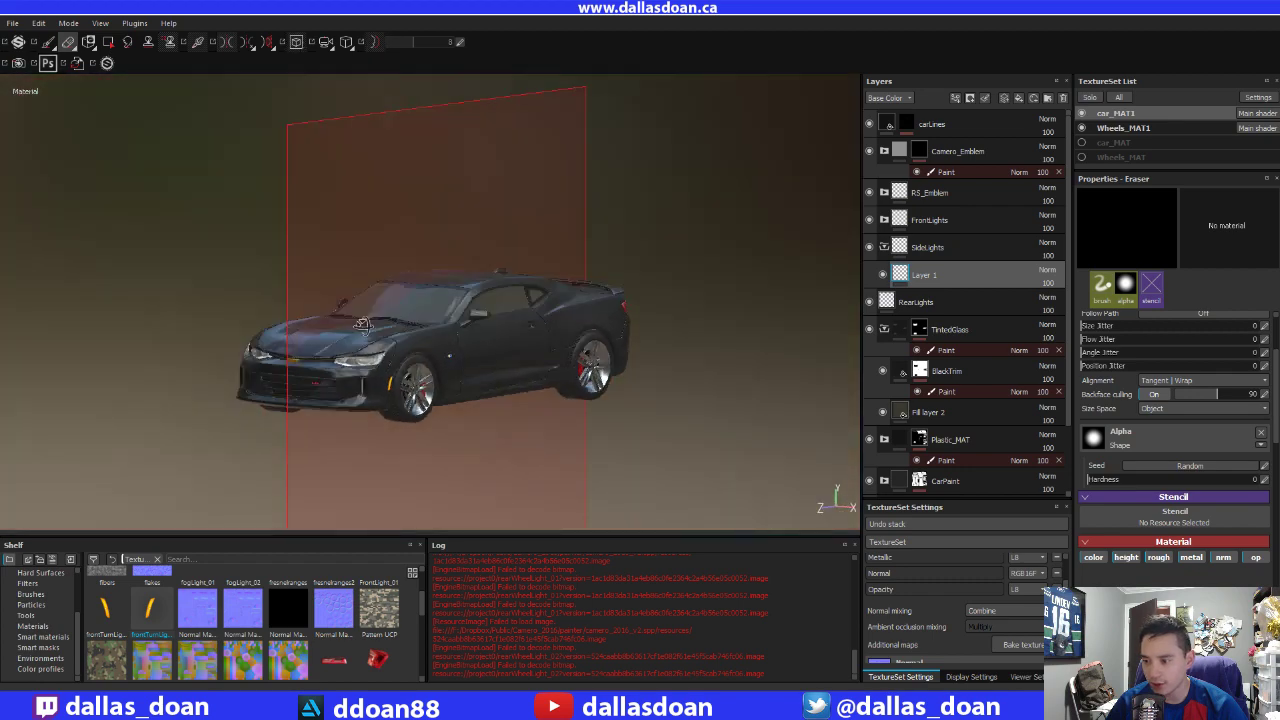
{"action": "scroll", "coordinate": [477, 350], "scroll_direction": "up", "scroll_amount": 3}
{"action": "scroll", "coordinate": [477, 350], "scroll_direction": "up", "scroll_amount": 3}
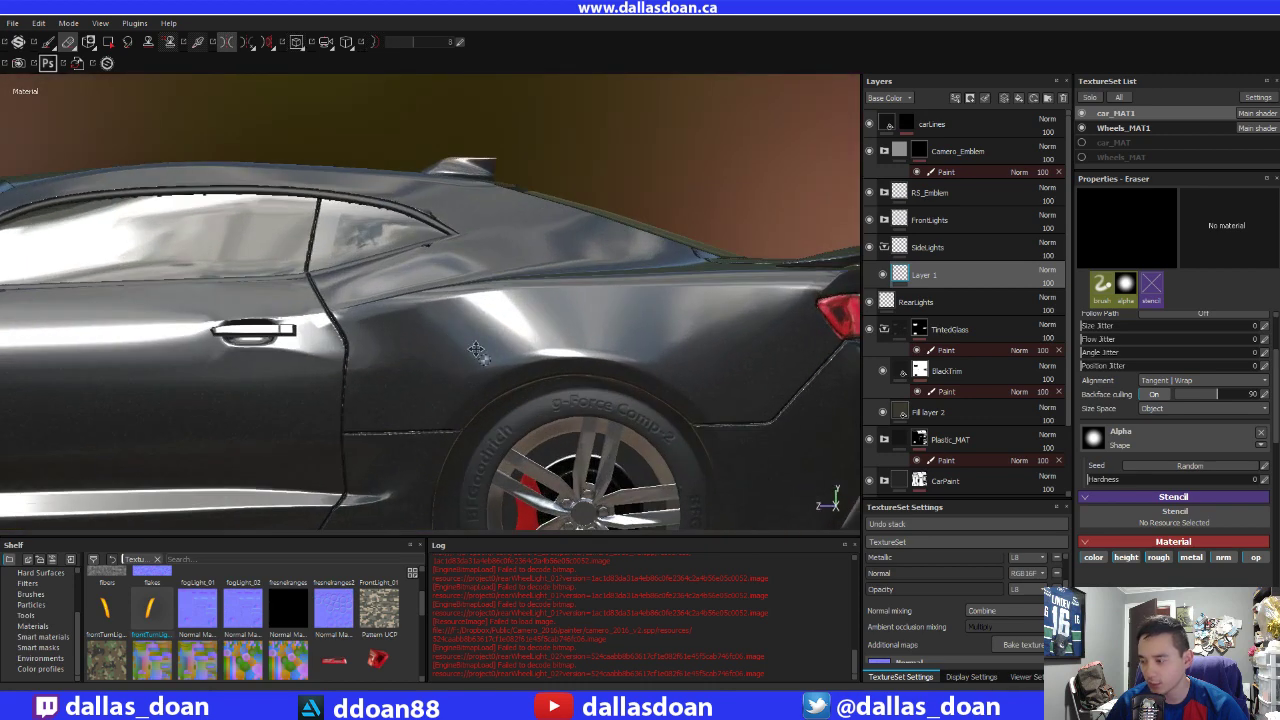
{"action": "mouse_move", "coordinate": [477, 350]}
{"action": "left_mouse_down", "text": "alt"}
{"action": "mouse_move", "coordinate": [288, 225]}
{"action": "mouse_move", "coordinate": [259, 235]}
{"action": "mouse_move", "coordinate": [231, 219]}
{"action": "mouse_move", "coordinate": [247, 330]}
{"action": "left_mouse_up", "text": "alt"}
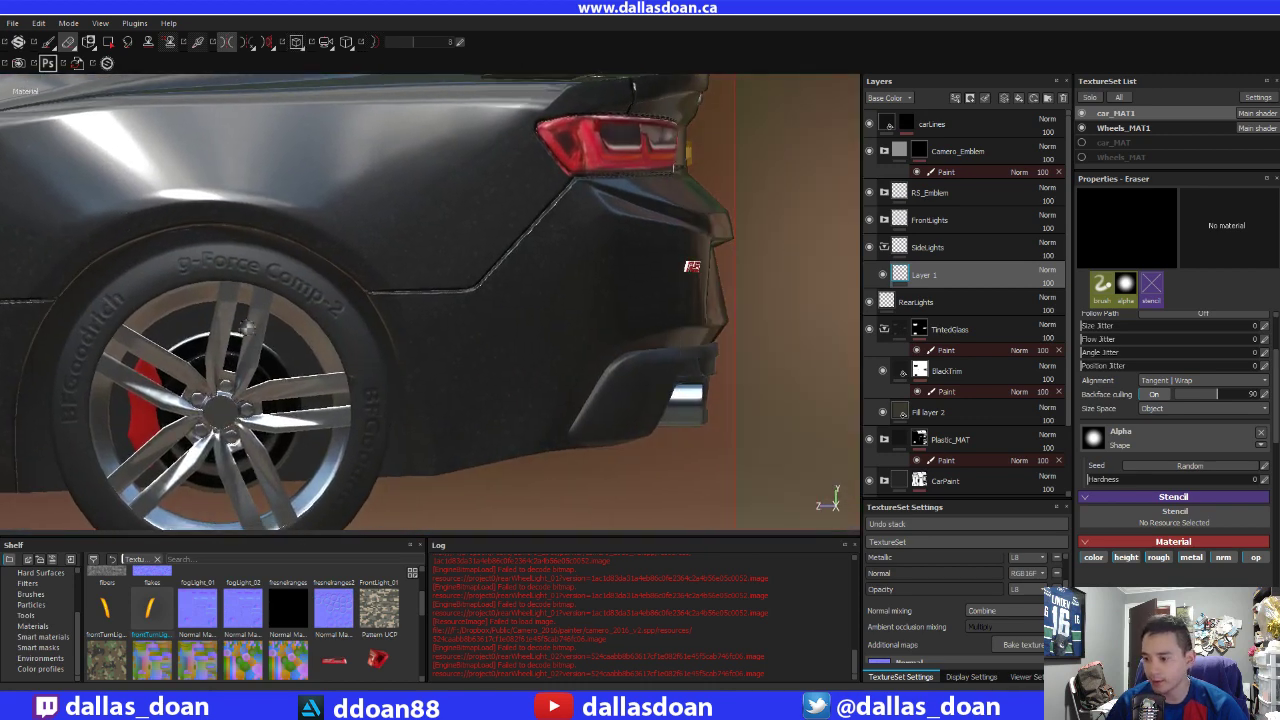
Try rearWheelLight_02 as the brush alpha, then clear it again
{"action": "left_click_drag", "start_coordinate": [425, 623], "coordinate": [421, 609]}
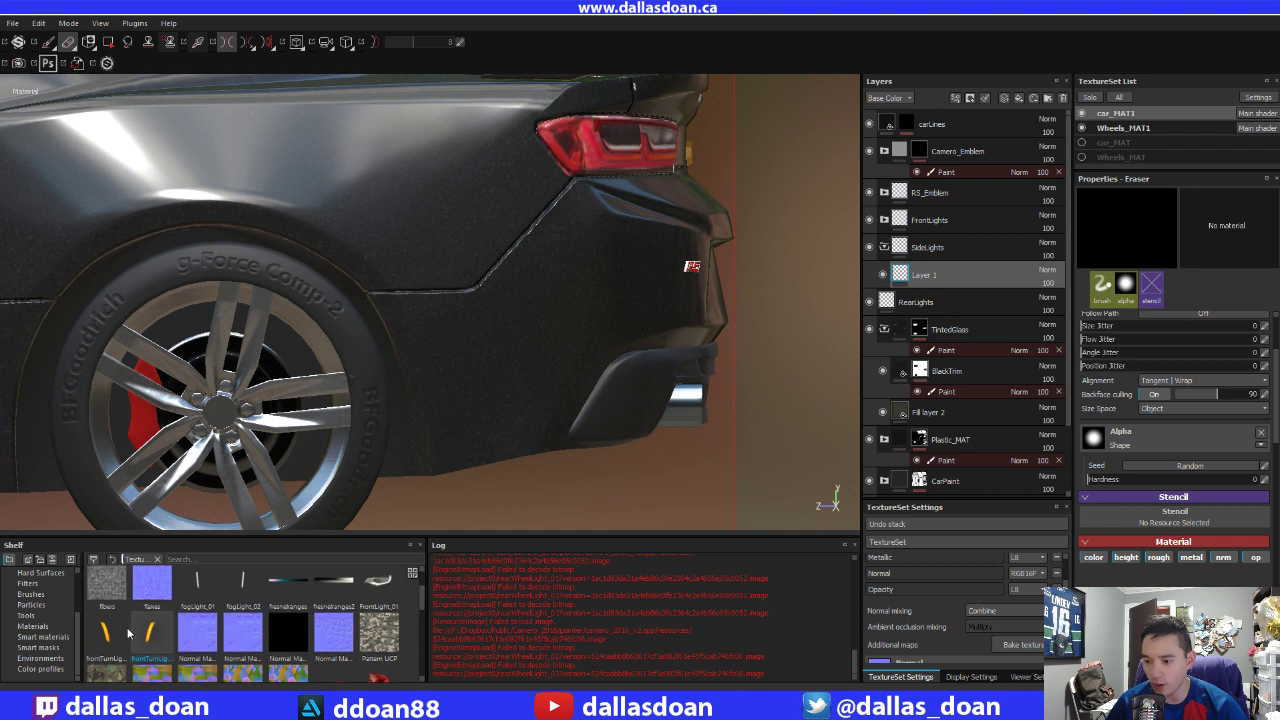
{"action": "scroll", "coordinate": [415, 607], "scroll_direction": "down", "scroll_amount": 2}
{"action": "scroll", "coordinate": [415, 607], "scroll_direction": "down", "scroll_amount": 2}
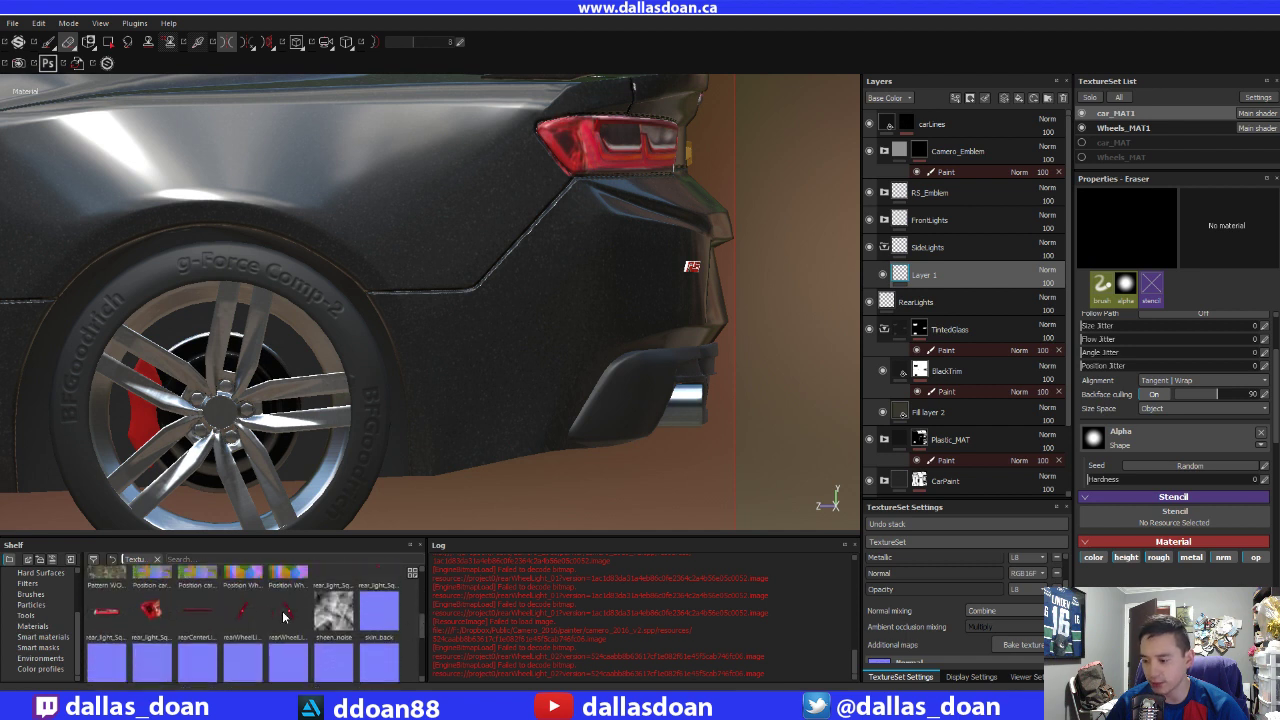
{"action": "left_click", "coordinate": [287, 612]}
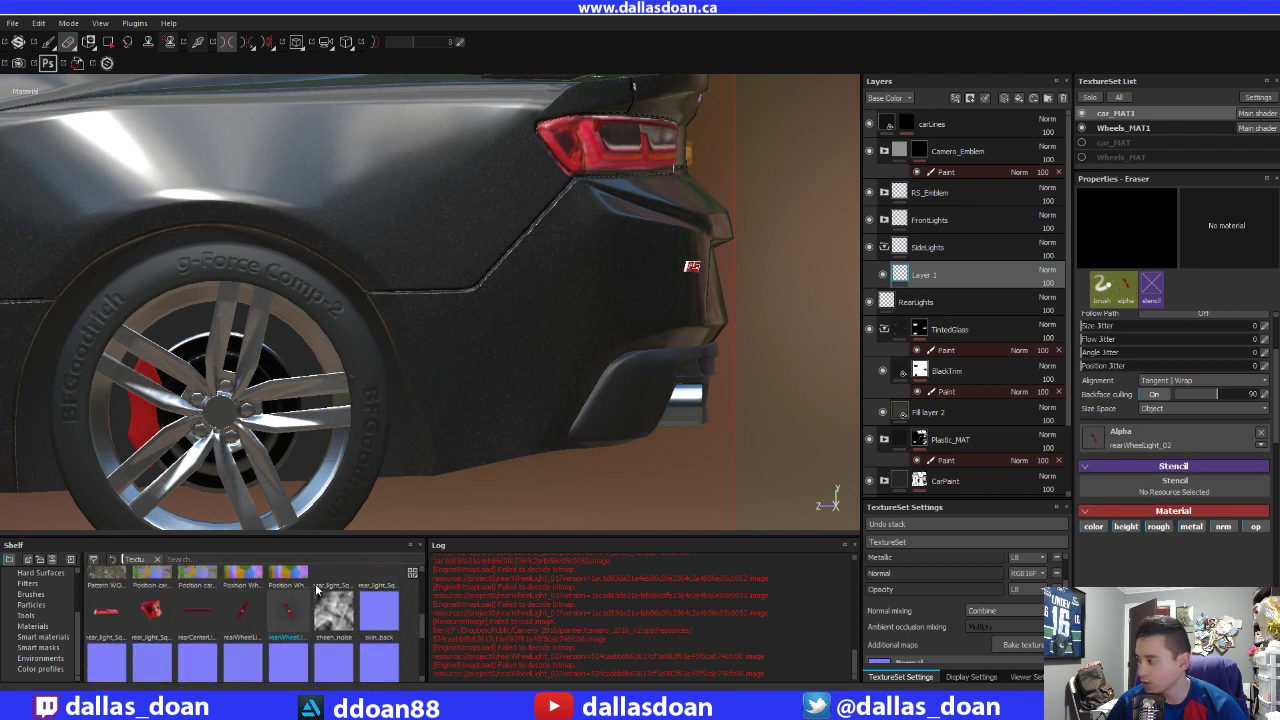
{"action": "left_click", "coordinate": [1261, 432]}
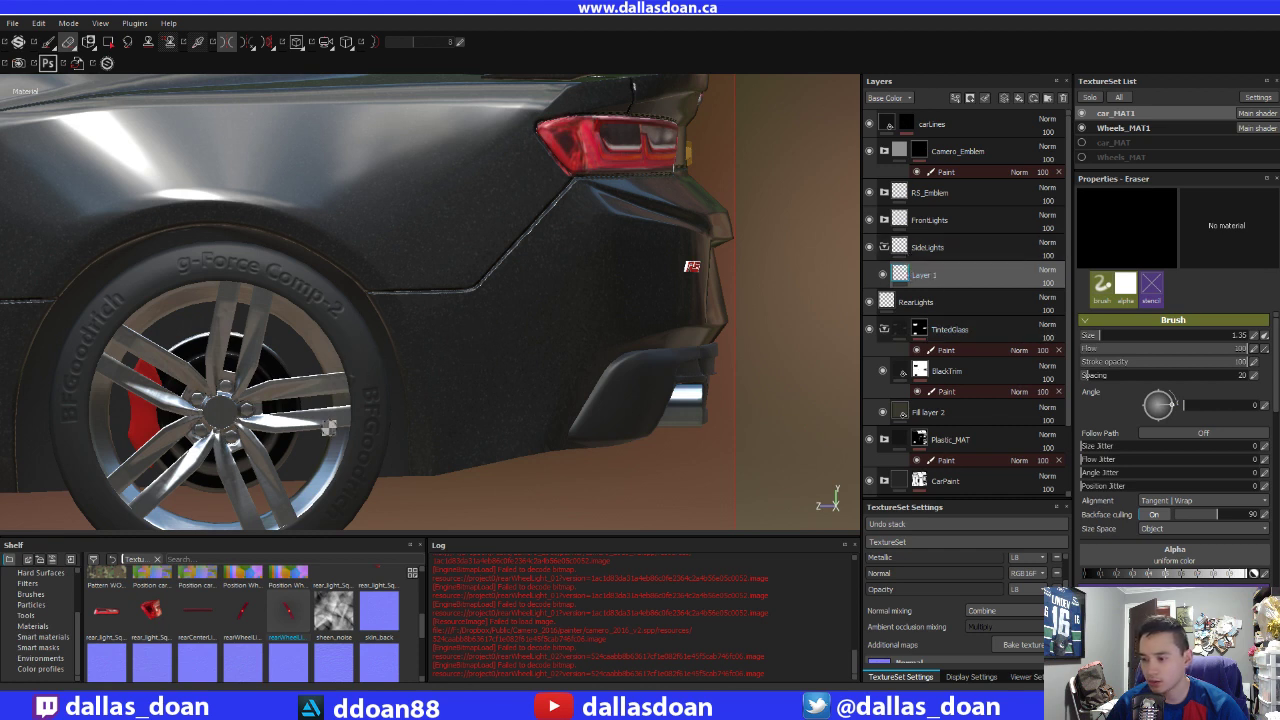
Close the Log panel and reselect Layer 1 in the layer stack
{"action": "scroll", "coordinate": [1175, 450], "scroll_direction": "down", "scroll_amount": 2}
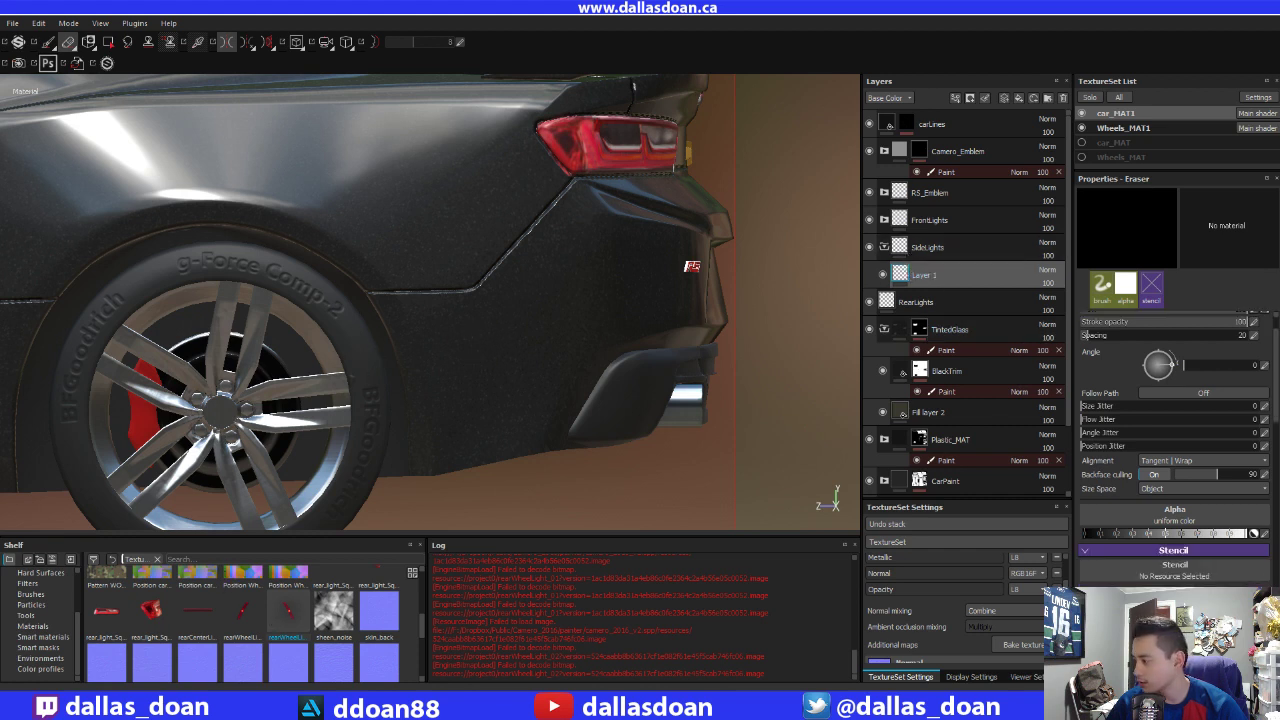
{"action": "double_click", "coordinate": [962, 281]}
{"action": "left_click", "coordinate": [856, 546]}
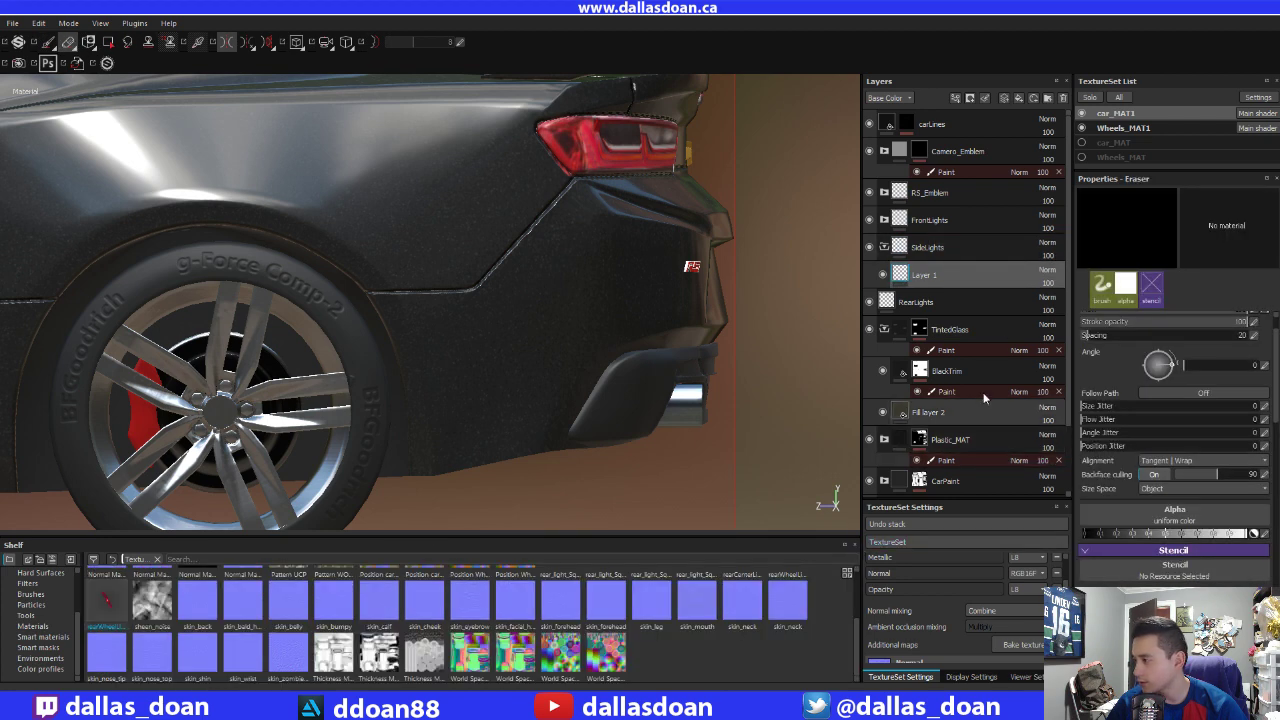
{"action": "left_click", "coordinate": [906, 248]}
{"action": "left_click", "coordinate": [903, 273]}
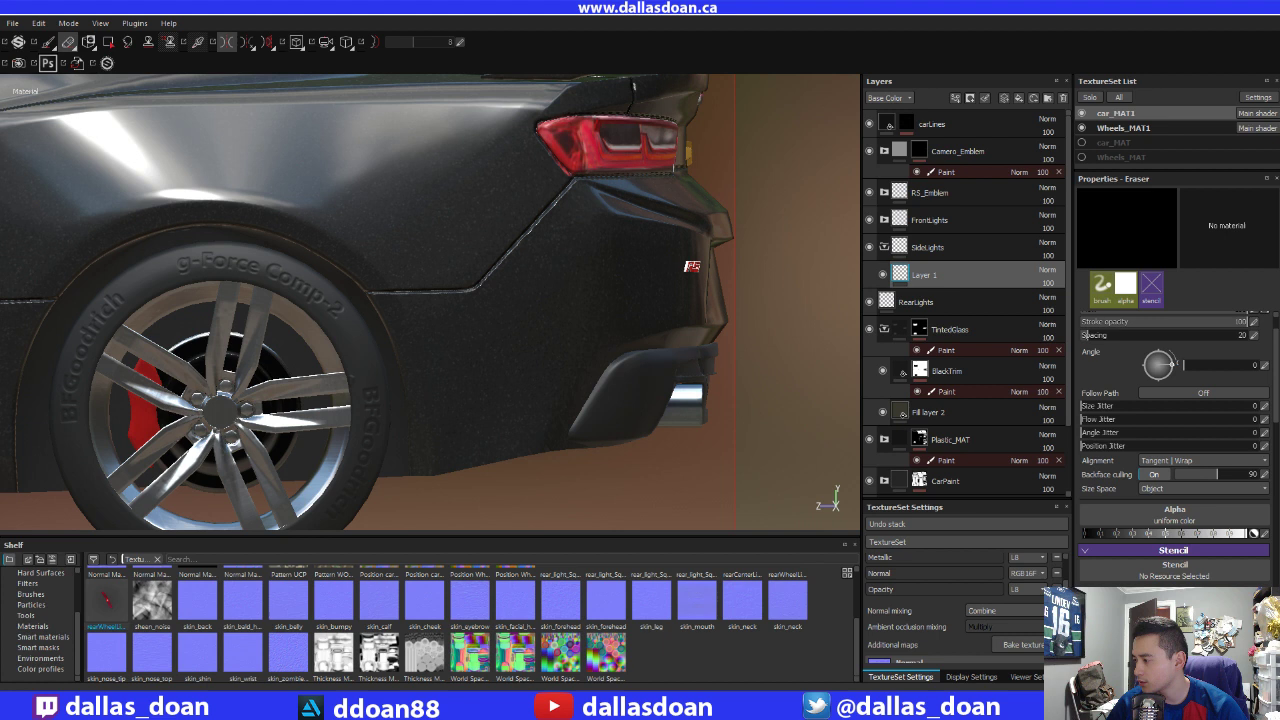
{"action": "scroll", "coordinate": [1098, 335], "scroll_direction": "down", "scroll_amount": 2}
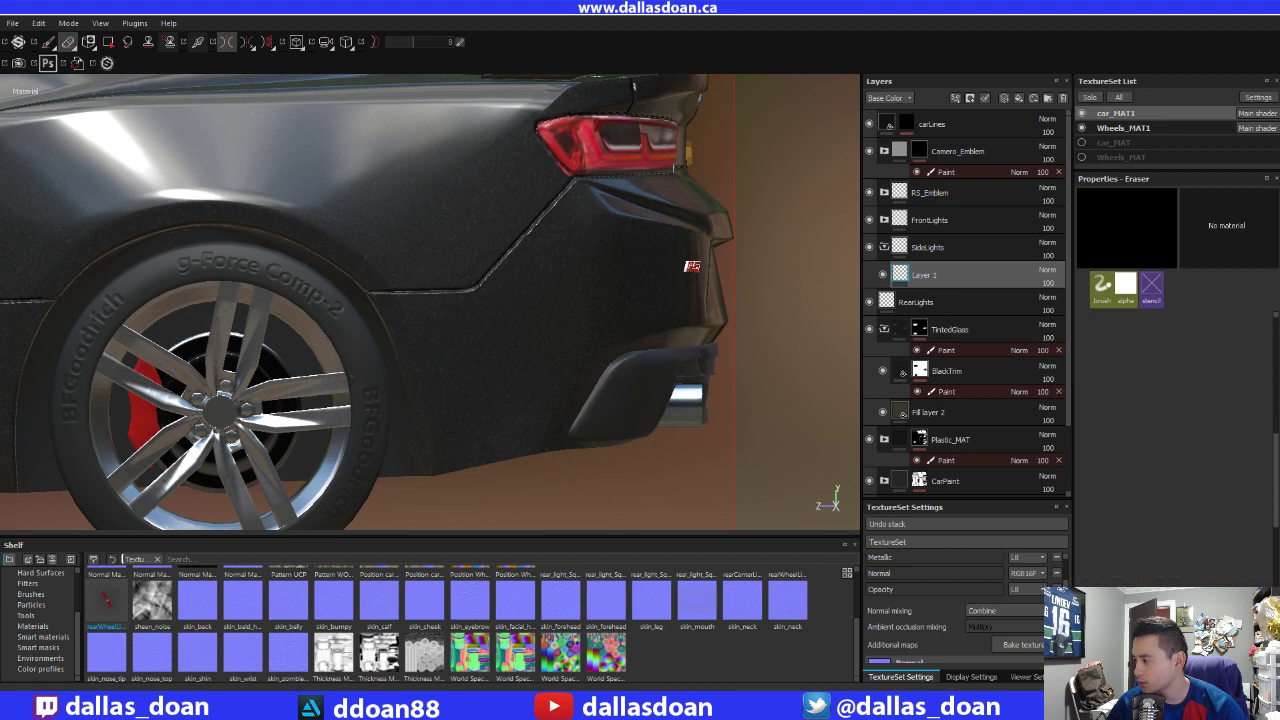
{"action": "left_click", "coordinate": [968, 244]}
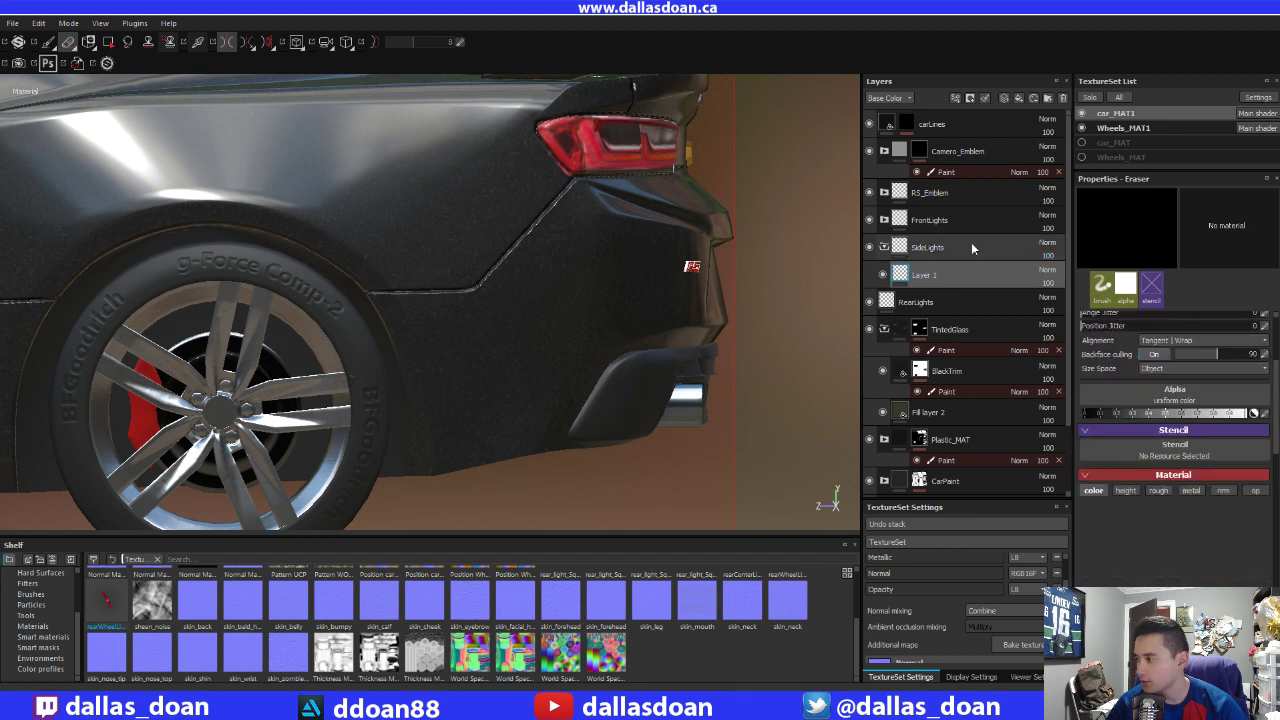
{"action": "left_click", "coordinate": [899, 150]}
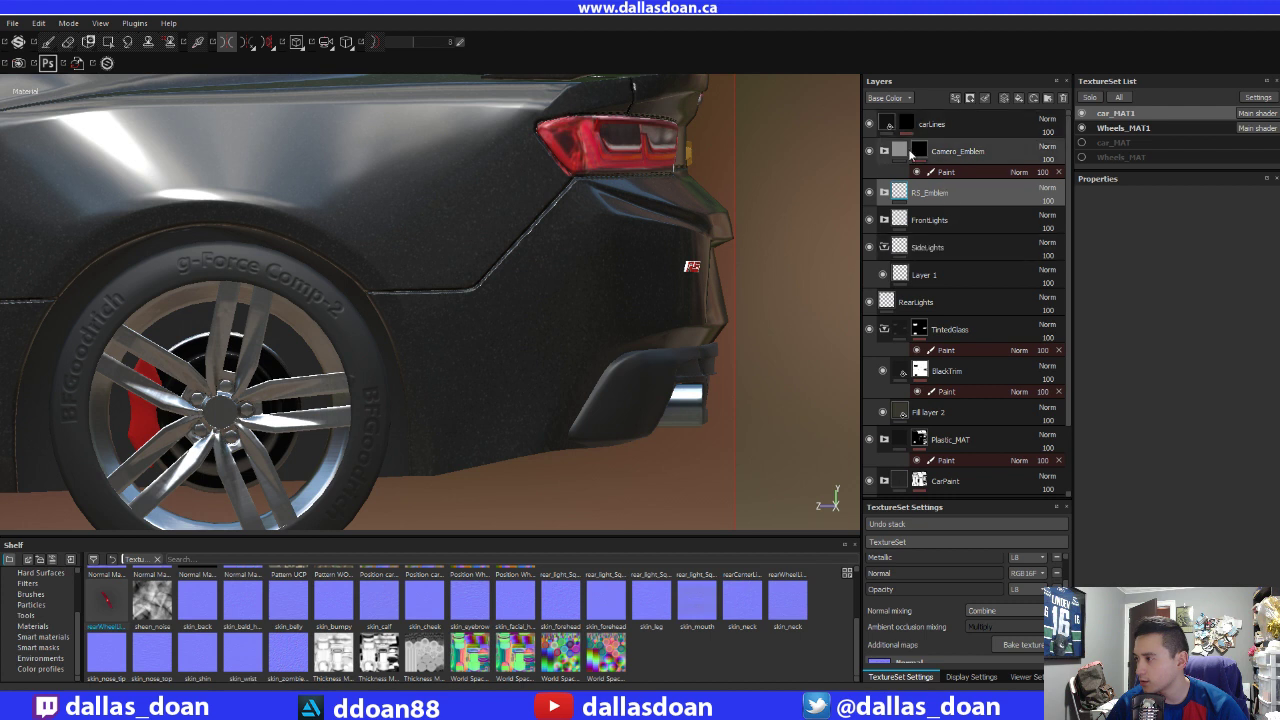
{"action": "left_click", "coordinate": [899, 263]}
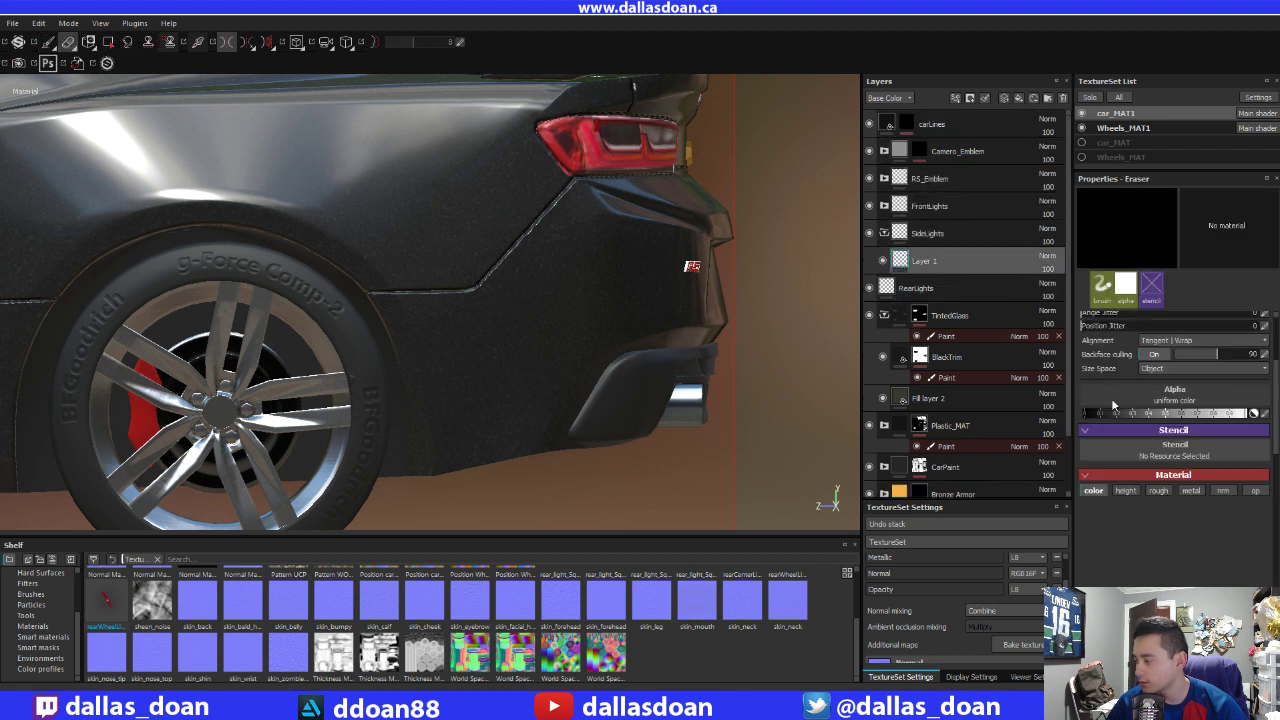
{"action": "scroll", "coordinate": [1175, 447], "scroll_direction": "up", "scroll_amount": 3}
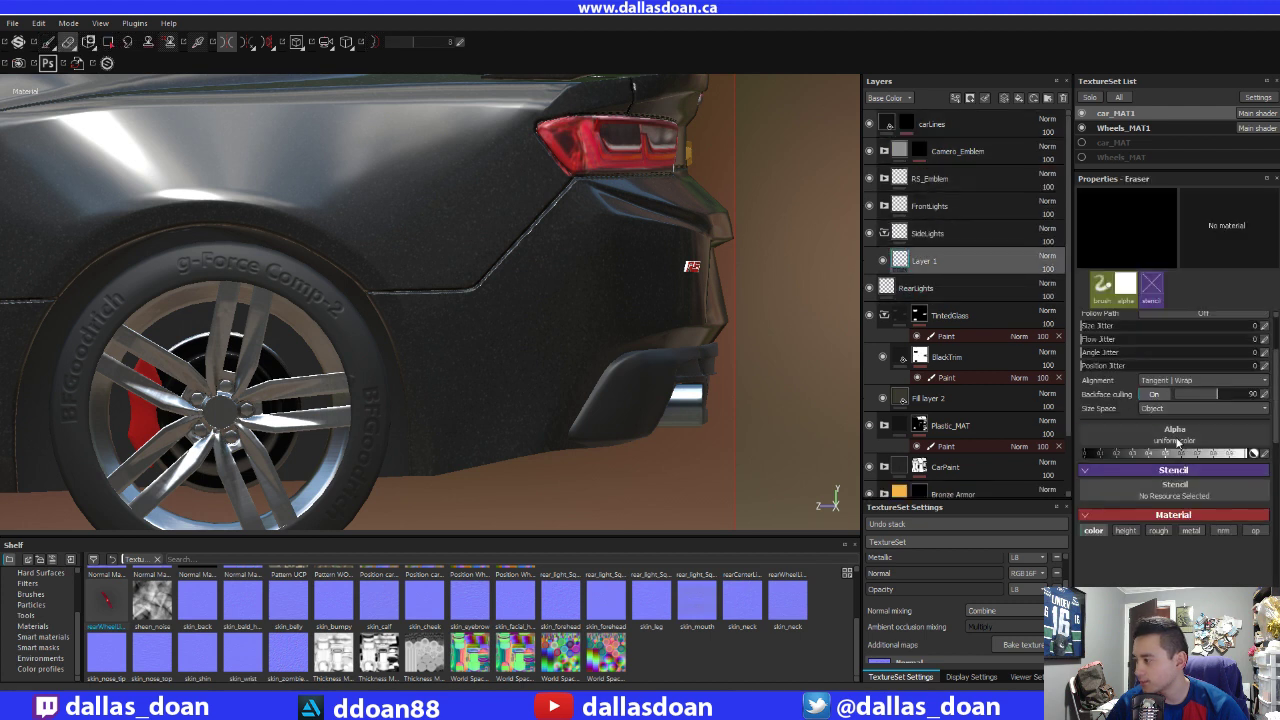
Drag rearWheelLight_02 from the Shelf into the brush's Alpha slot
{"action": "left_click", "coordinate": [1153, 290]}
{"action": "scroll", "coordinate": [1140, 360], "scroll_direction": "up", "scroll_amount": 1}
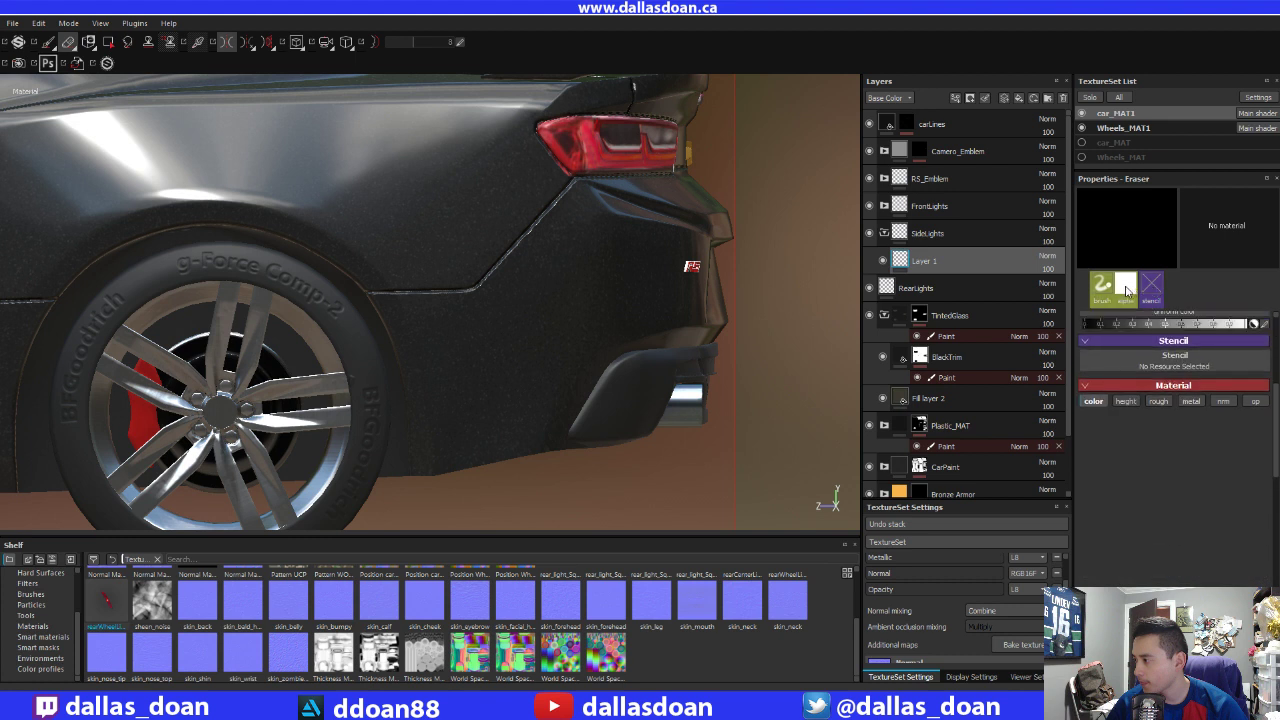
{"action": "scroll", "coordinate": [1113, 413], "scroll_direction": "up", "scroll_amount": 4}
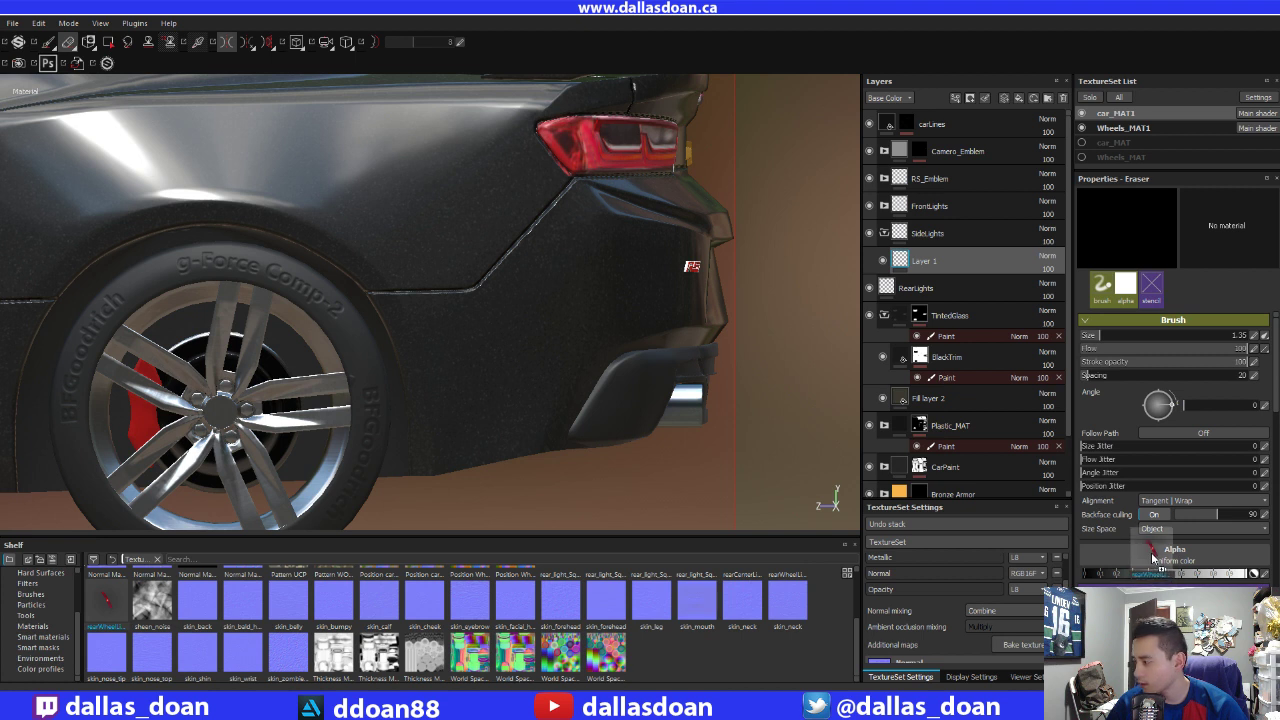
{"action": "left_click_drag", "start_coordinate": [1143, 562], "coordinate": [1150, 565]}
{"action": "scroll", "coordinate": [1166, 585], "scroll_direction": "down", "scroll_amount": 3}
{"action": "scroll", "coordinate": [1115, 536], "scroll_direction": "down", "scroll_amount": 2}
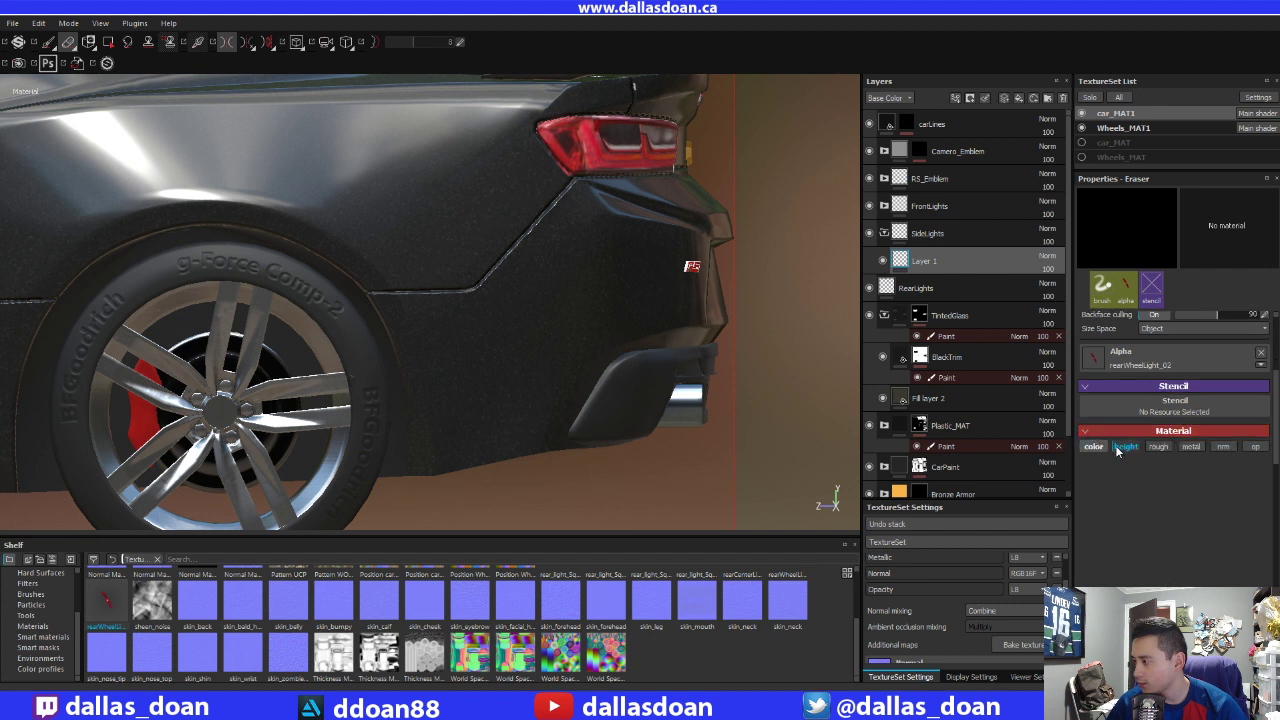
{"action": "scroll", "coordinate": [1122, 450], "scroll_direction": "up", "scroll_amount": 2}
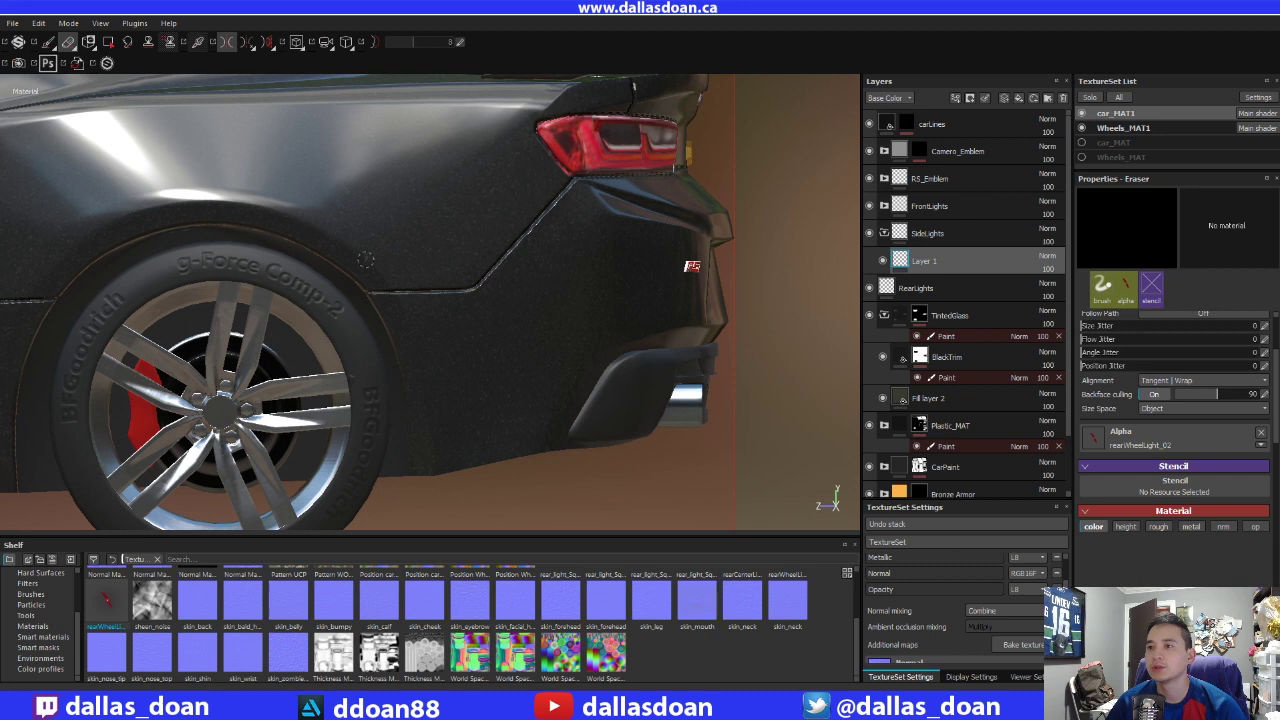
{"action": "scroll", "coordinate": [647, 621], "scroll_direction": "up", "scroll_amount": 2}
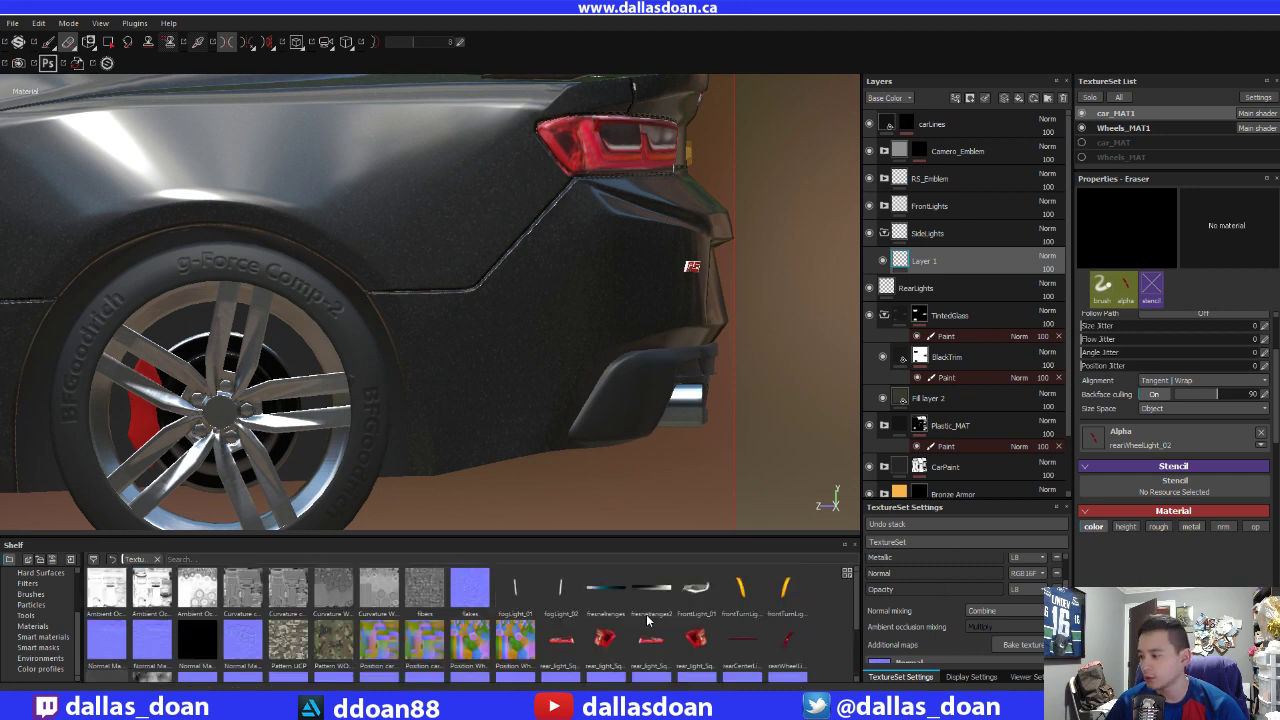
Browse the Alphas category in the Shelf
{"action": "scroll", "coordinate": [76, 627], "scroll_direction": "up", "scroll_amount": 3}
{"action": "left_click", "coordinate": [41, 596]}
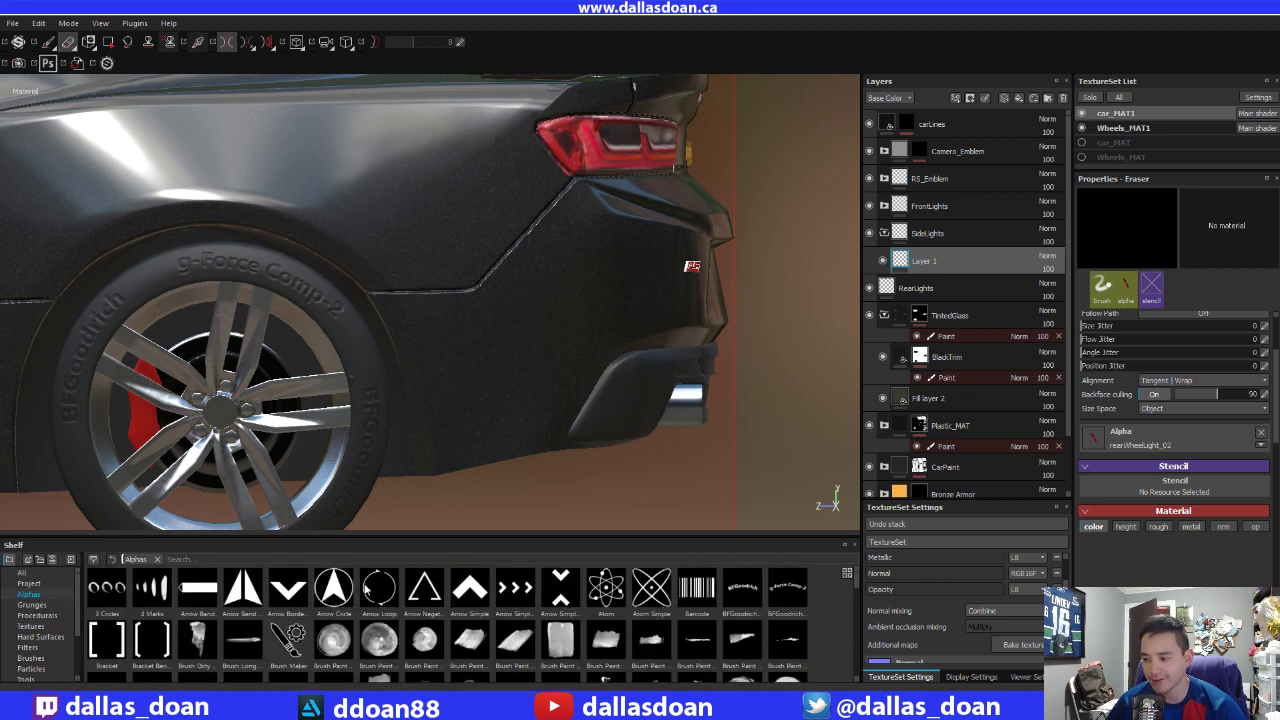
{"action": "scroll", "coordinate": [442, 620], "scroll_direction": "down", "scroll_amount": 3}
{"action": "scroll", "coordinate": [430, 618], "scroll_direction": "down", "scroll_amount": 3}
{"action": "scroll", "coordinate": [430, 618], "scroll_direction": "down", "scroll_amount": 3}
{"action": "scroll", "coordinate": [428, 620], "scroll_direction": "down", "scroll_amount": 3}
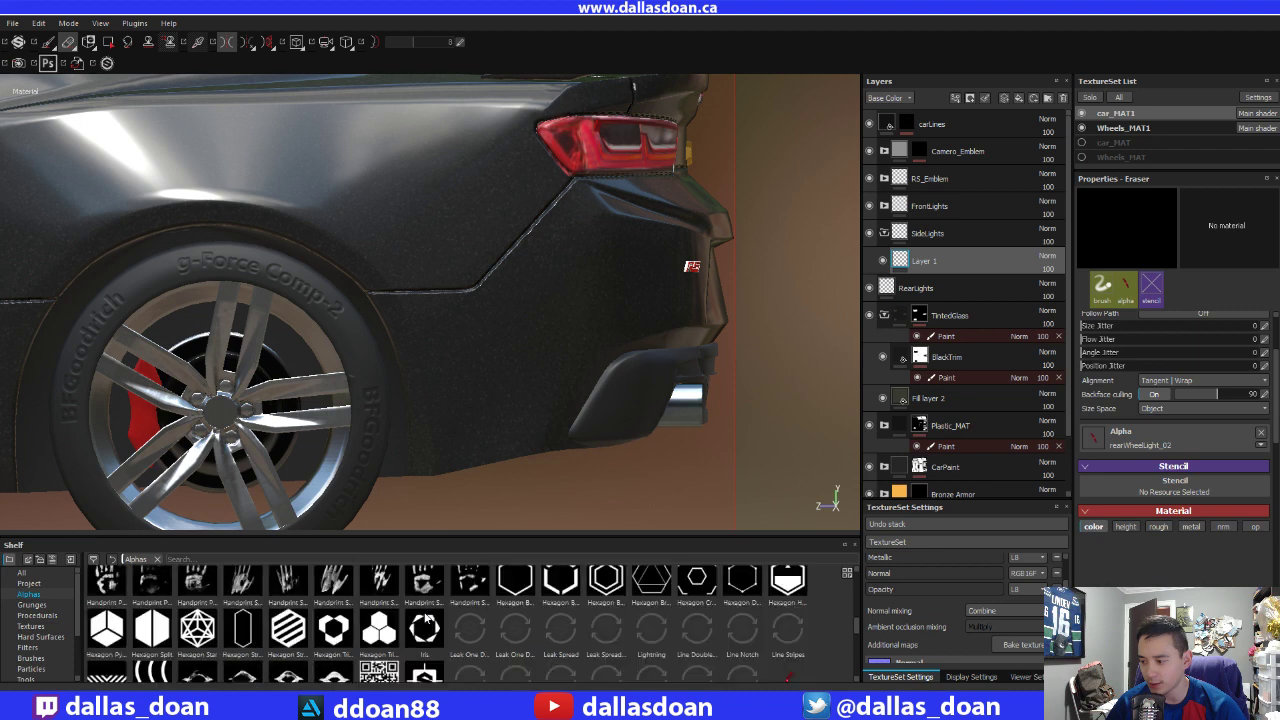
{"action": "scroll", "coordinate": [428, 620], "scroll_direction": "down", "scroll_amount": 1}
{"action": "scroll", "coordinate": [422, 618], "scroll_direction": "down", "scroll_amount": 1}
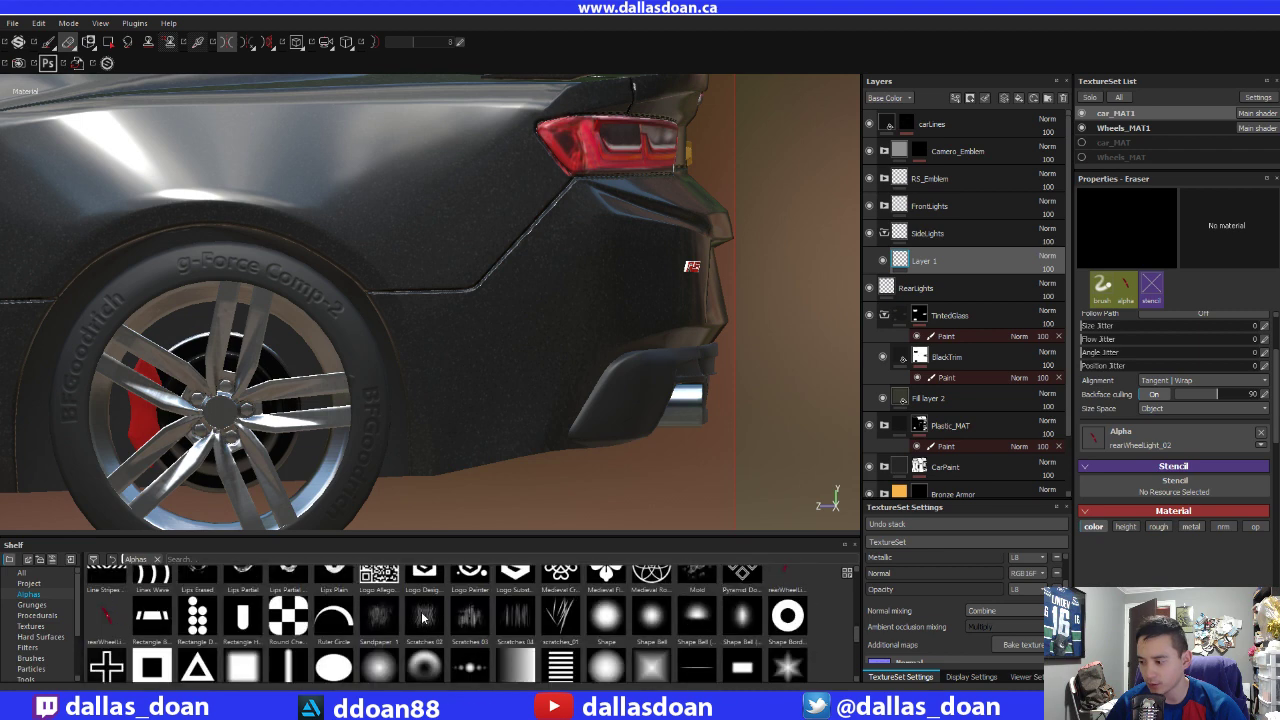
Give the brush the round Shape alpha and switch to the Paint tool with 1
{"action": "scroll", "coordinate": [422, 618], "scroll_direction": "up", "scroll_amount": 2}
{"action": "scroll", "coordinate": [422, 618], "scroll_direction": "down", "scroll_amount": 2}
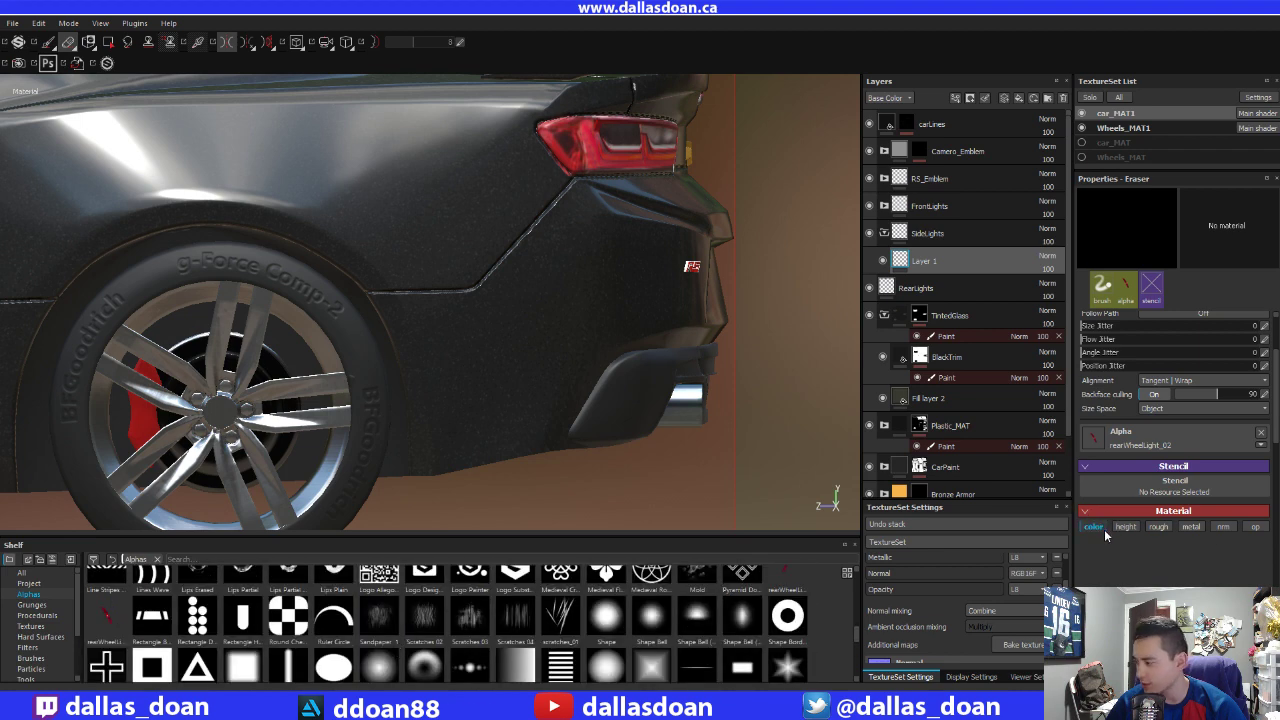
{"action": "left_click", "coordinate": [606, 617]}
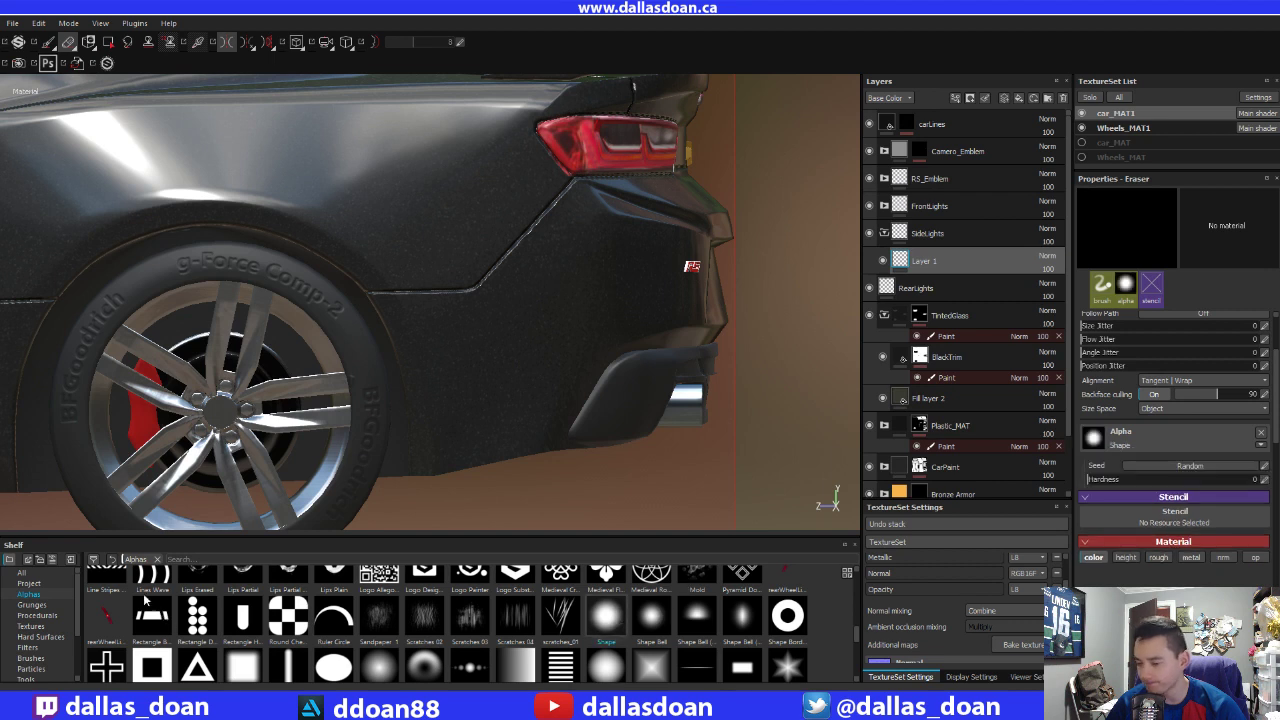
{"action": "key", "text": "1"}
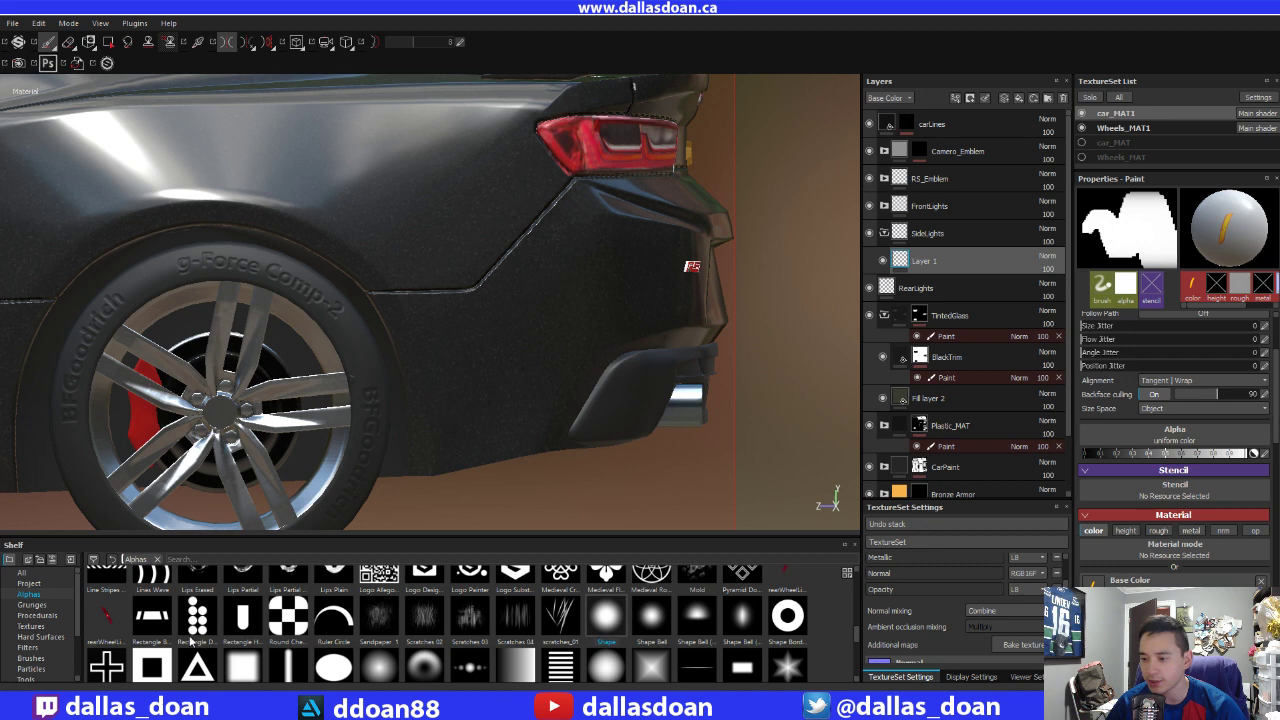
Set the rearWheelLight alpha as the brush stamp and enable mirror symmetry with L
{"action": "left_click", "coordinate": [115, 626]}
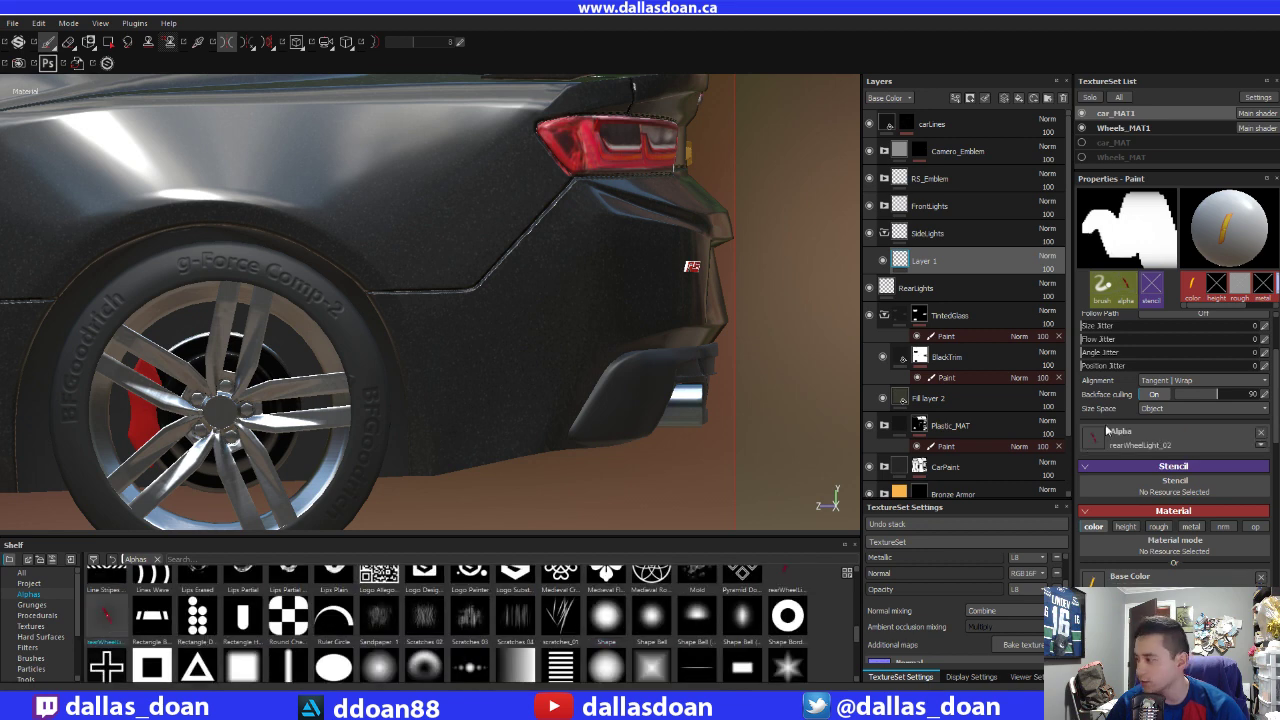
{"action": "left_click", "coordinate": [1261, 432]}
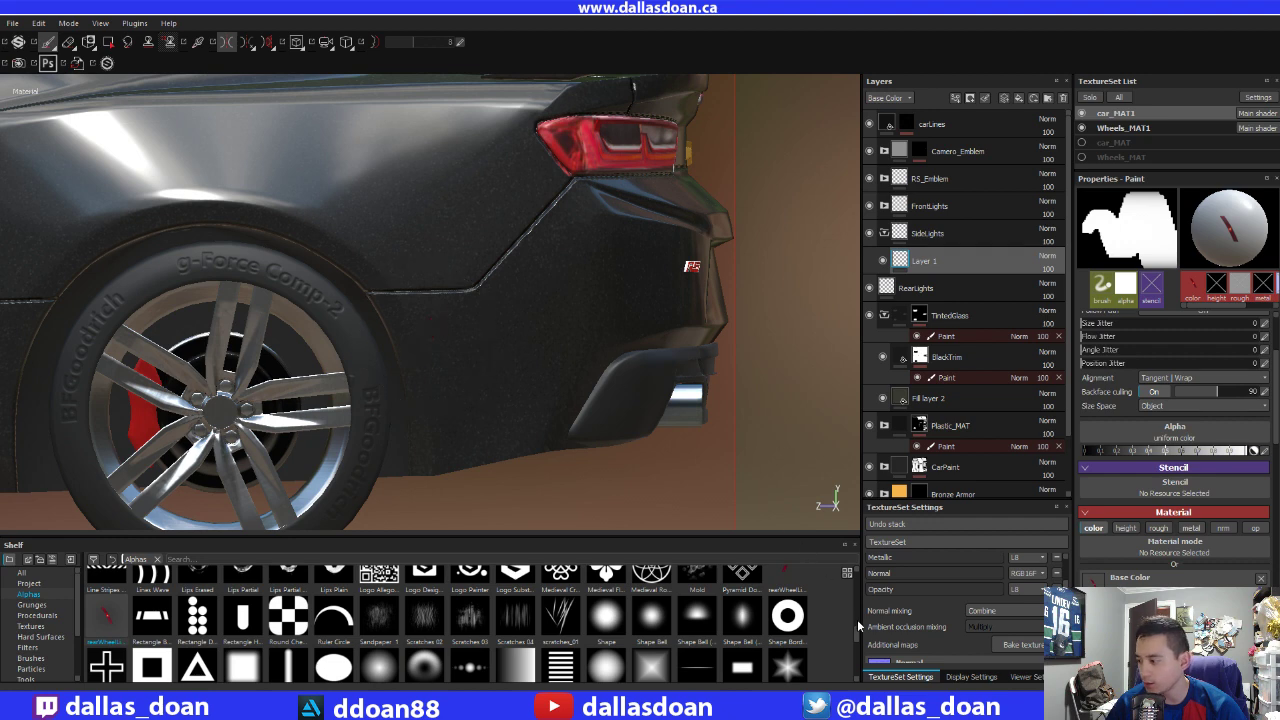
{"action": "scroll", "coordinate": [856, 628], "scroll_direction": "up", "scroll_amount": 1}
{"action": "mouse_move", "coordinate": [786, 622]}
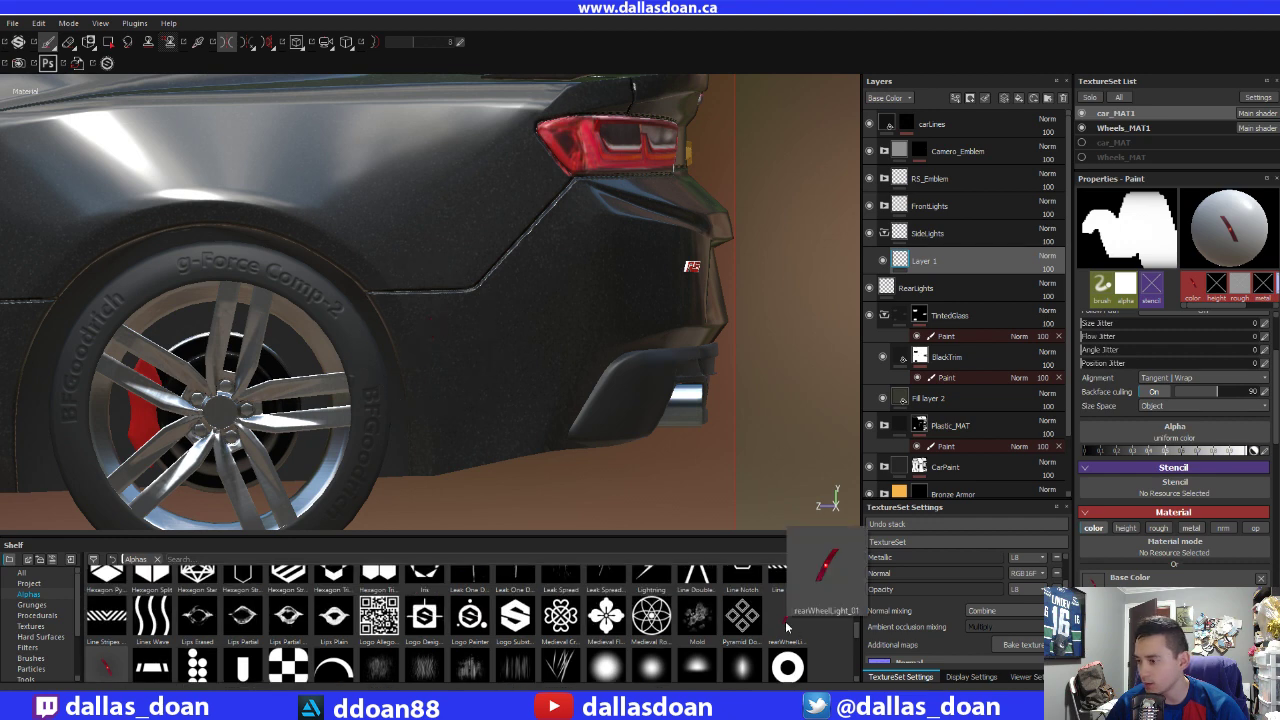
{"action": "left_click", "coordinate": [798, 632]}
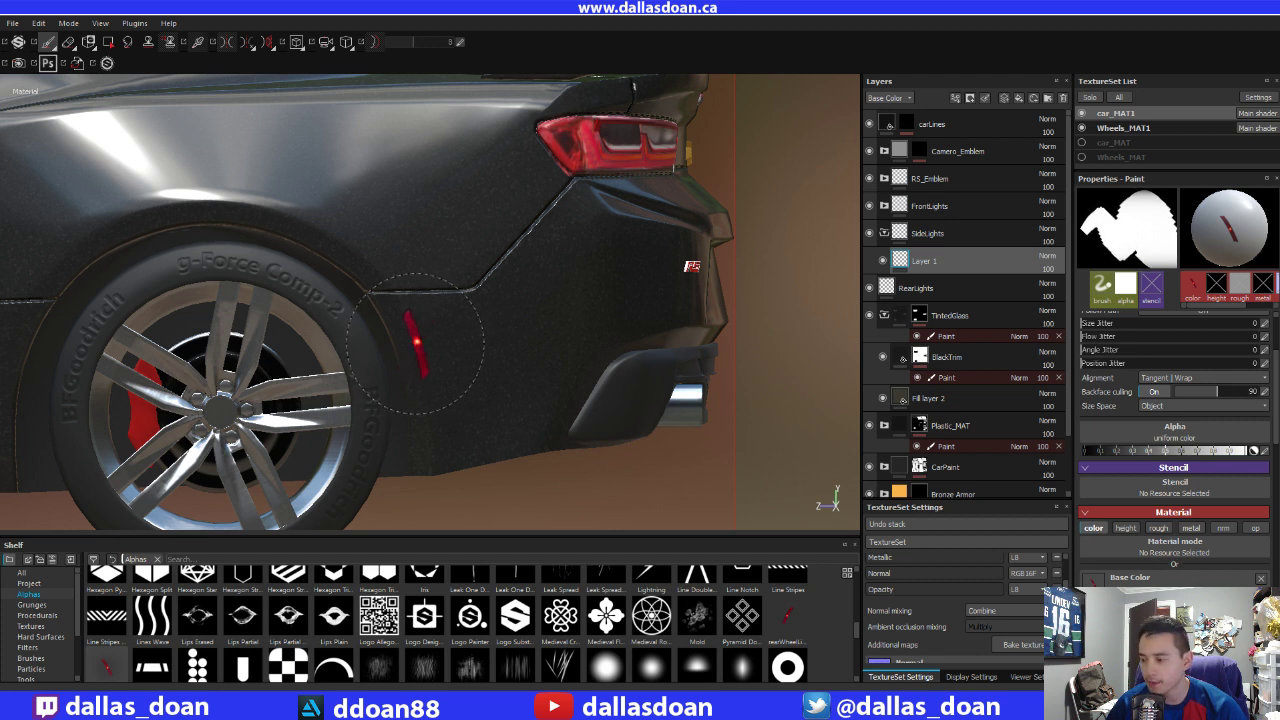
{"action": "key", "text": "l"}
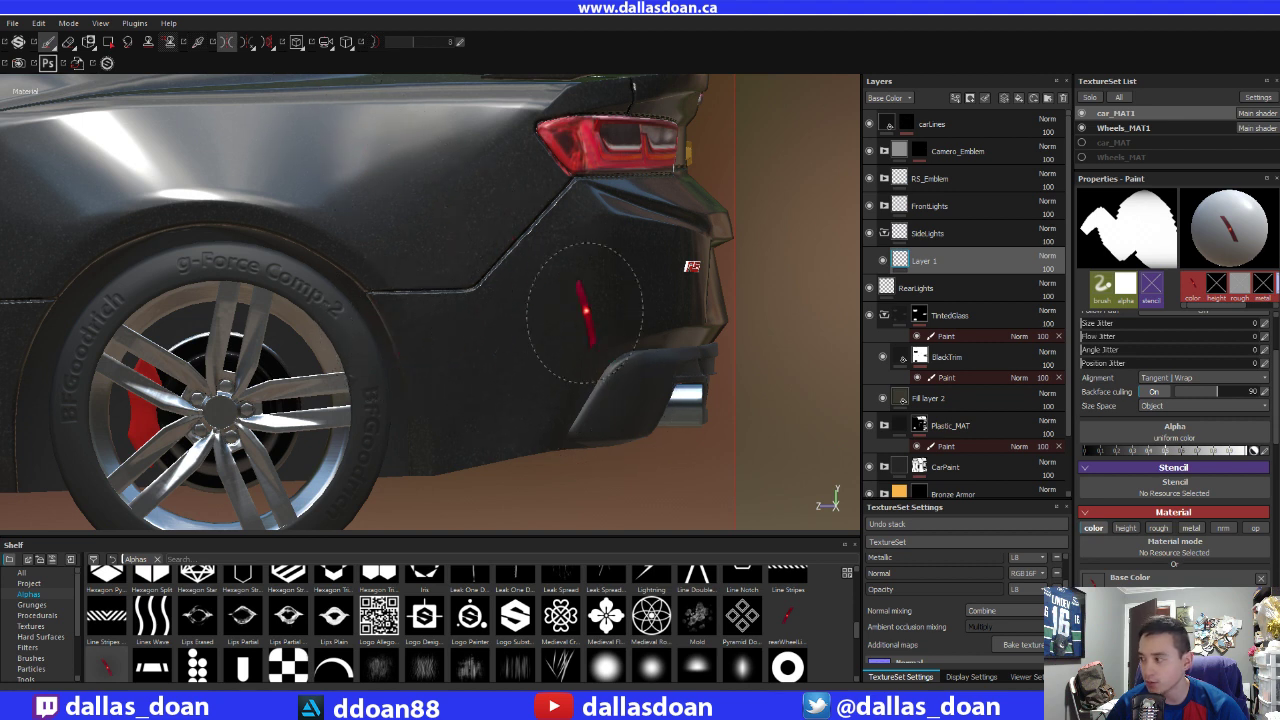
Stamp red markers on the rear quarter and bumper, enlarging the stamp and tilting it to 46 degrees
{"action": "left_click", "coordinate": [403, 340]}
{"action": "left_click_drag", "start_coordinate": [557, 357], "coordinate": [433, 345], "text": "alt"}
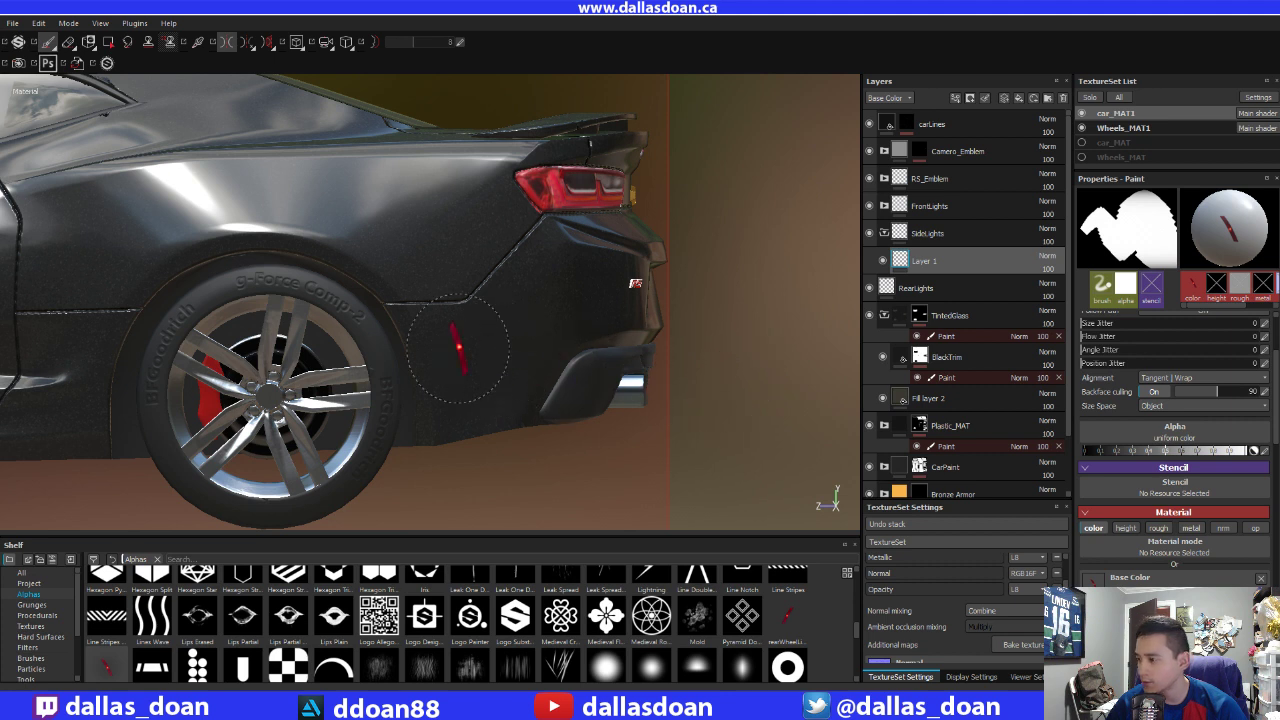
{"action": "scroll", "coordinate": [1180, 516], "scroll_direction": "up", "scroll_amount": 2}
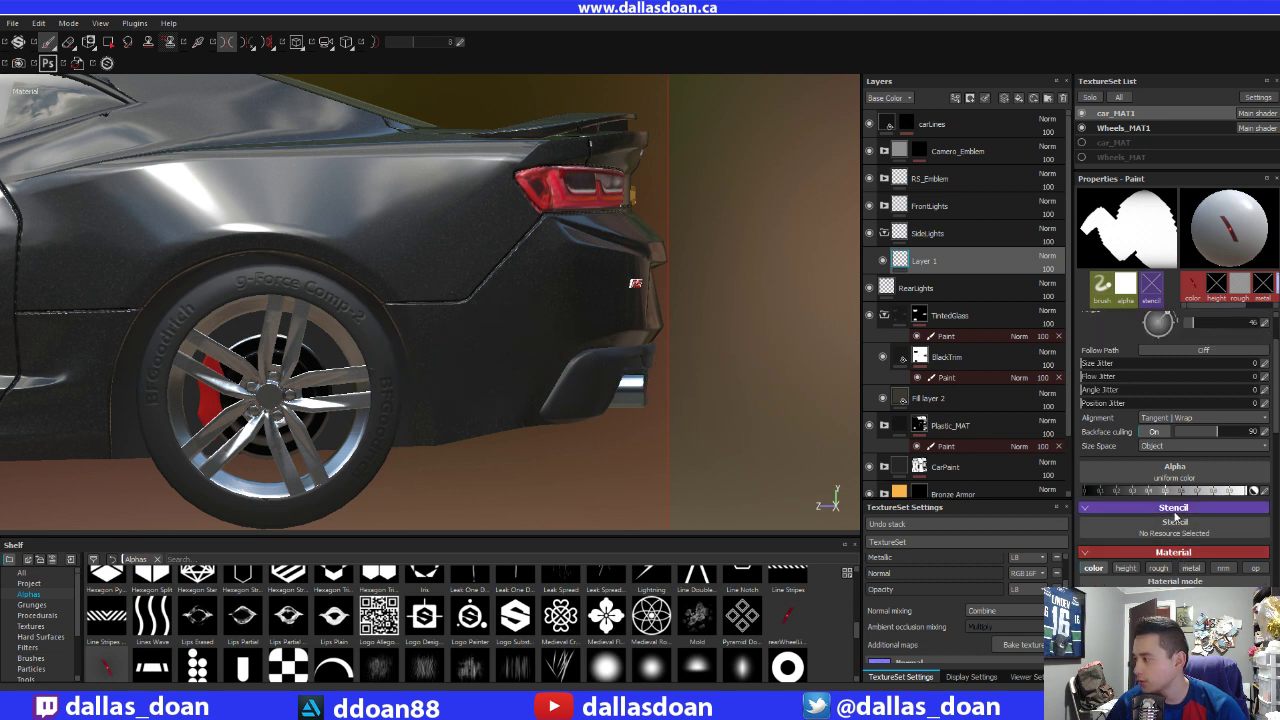
{"action": "scroll", "coordinate": [1176, 516], "scroll_direction": "up", "scroll_amount": 2}
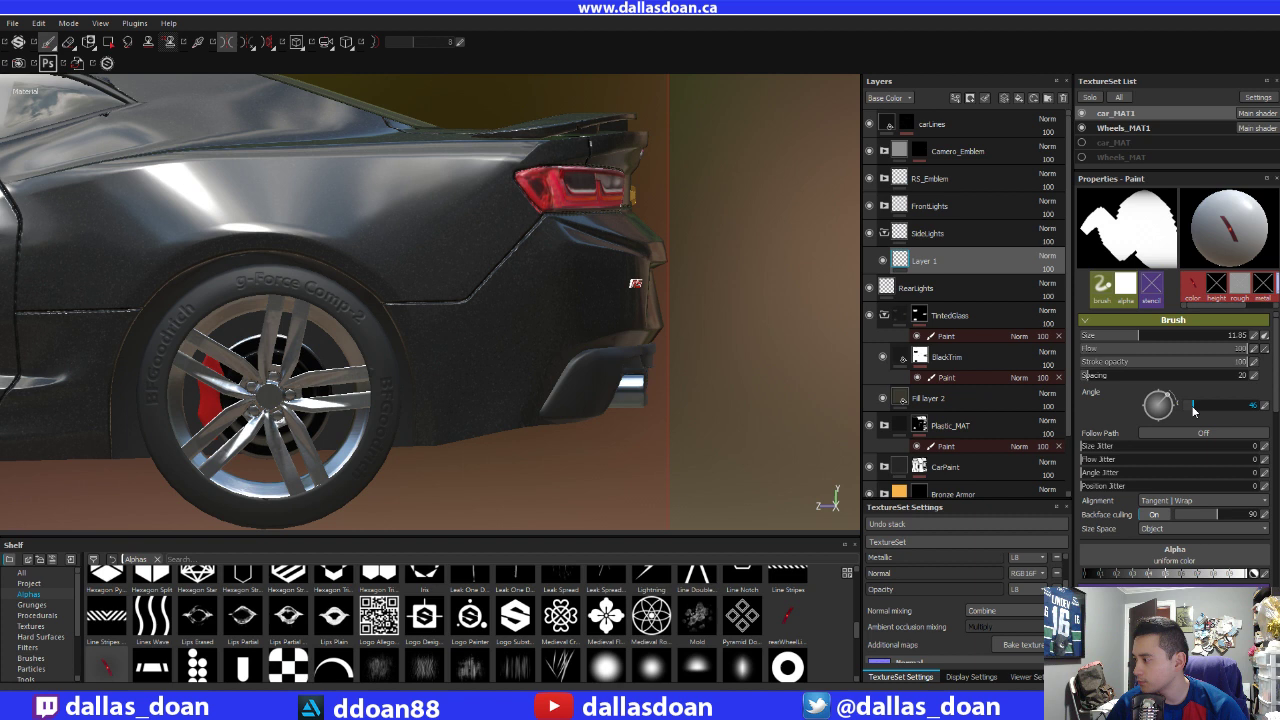
{"action": "left_click_drag", "start_coordinate": [1193, 410], "coordinate": [1183, 406]}
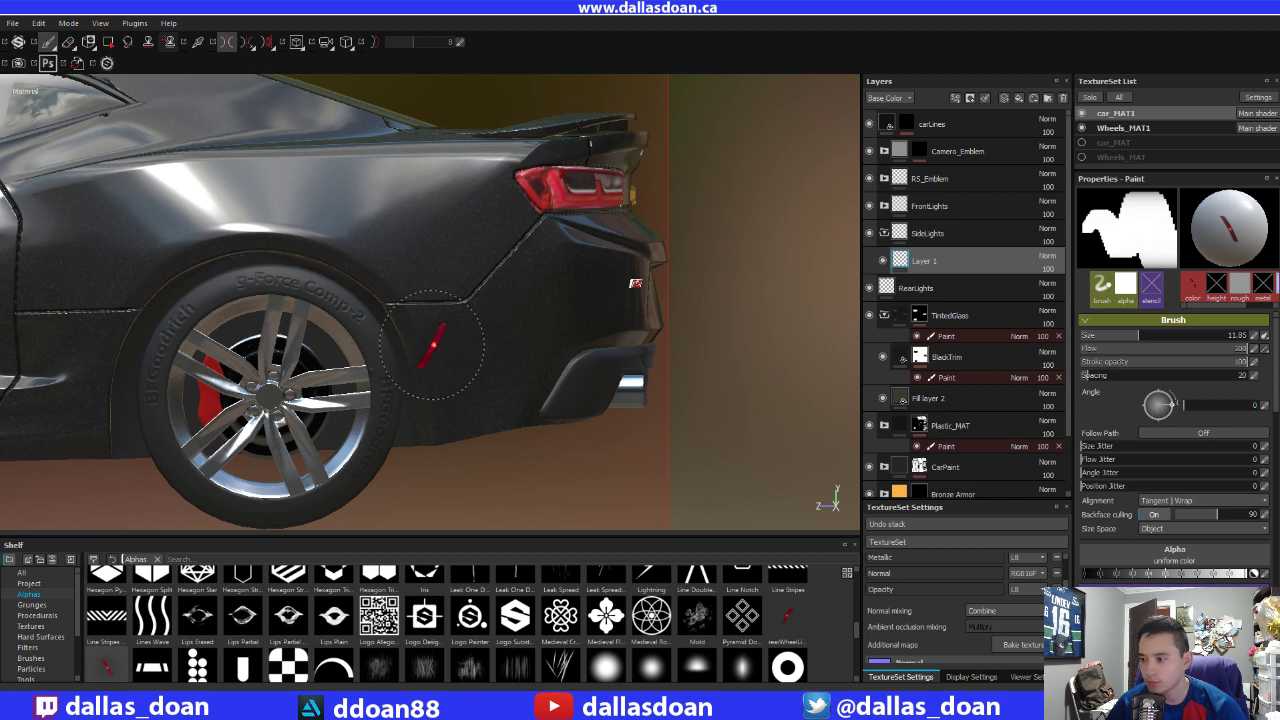
{"action": "mouse_move", "coordinate": [432, 345]}
{"action": "right_mouse_down", "text": "ctrl"}
{"action": "mouse_move", "coordinate": [418, 325]}
{"action": "mouse_move", "coordinate": [436, 332]}
{"action": "right_mouse_up", "text": "ctrl"}
{"action": "left_click_drag", "start_coordinate": [437, 355], "coordinate": [460, 355], "text": "ctrl"}
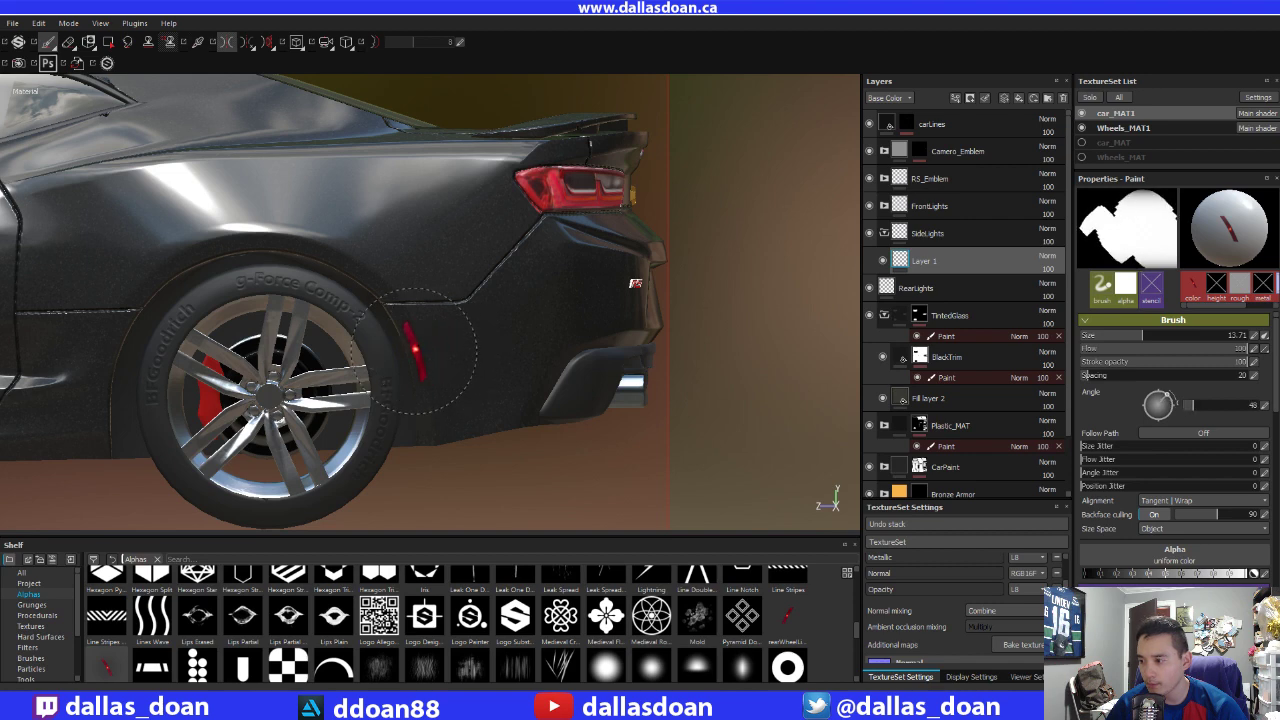
{"action": "left_click", "coordinate": [420, 347]}
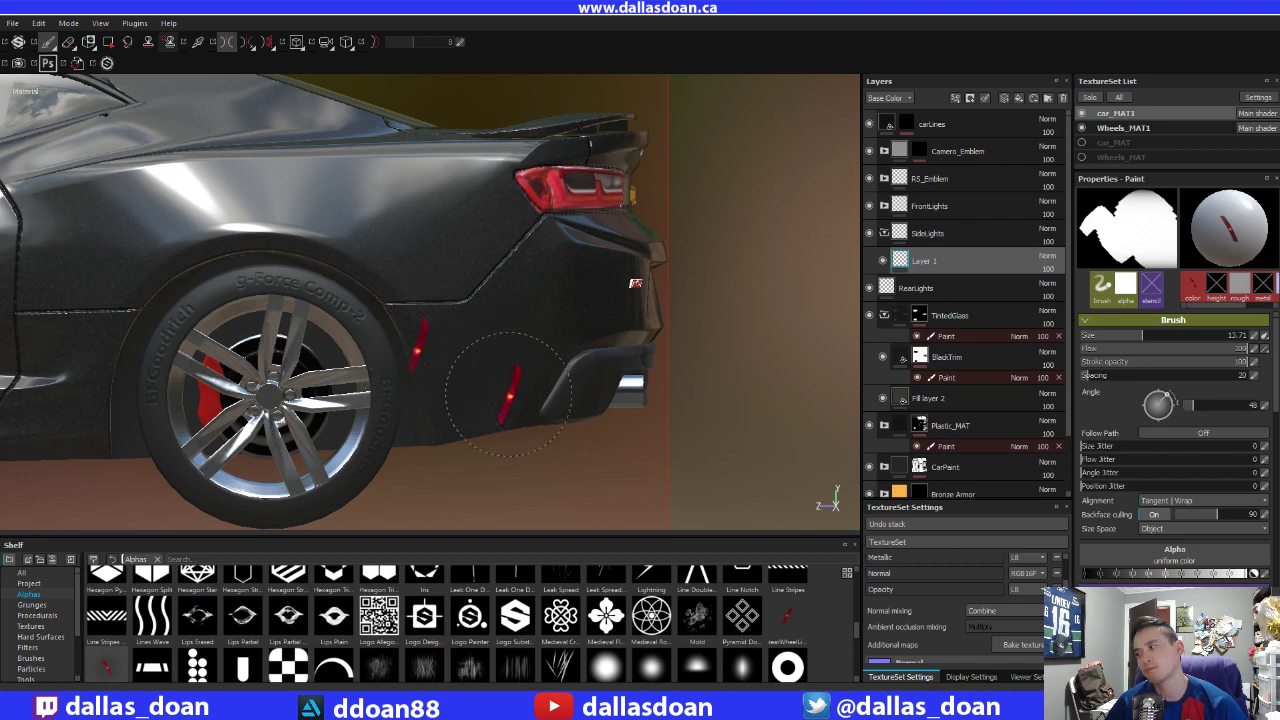
Centre the rear fender and rotate the stamp from 67 degrees to nearly upright
{"action": "scroll", "coordinate": [513, 390], "scroll_direction": "down", "scroll_amount": 5}
{"action": "mouse_move", "coordinate": [513, 390]}
{"action": "right_mouse_down"}
{"action": "mouse_move", "coordinate": [456, 355]}
{"action": "mouse_move", "coordinate": [620, 360]}
{"action": "right_mouse_up"}
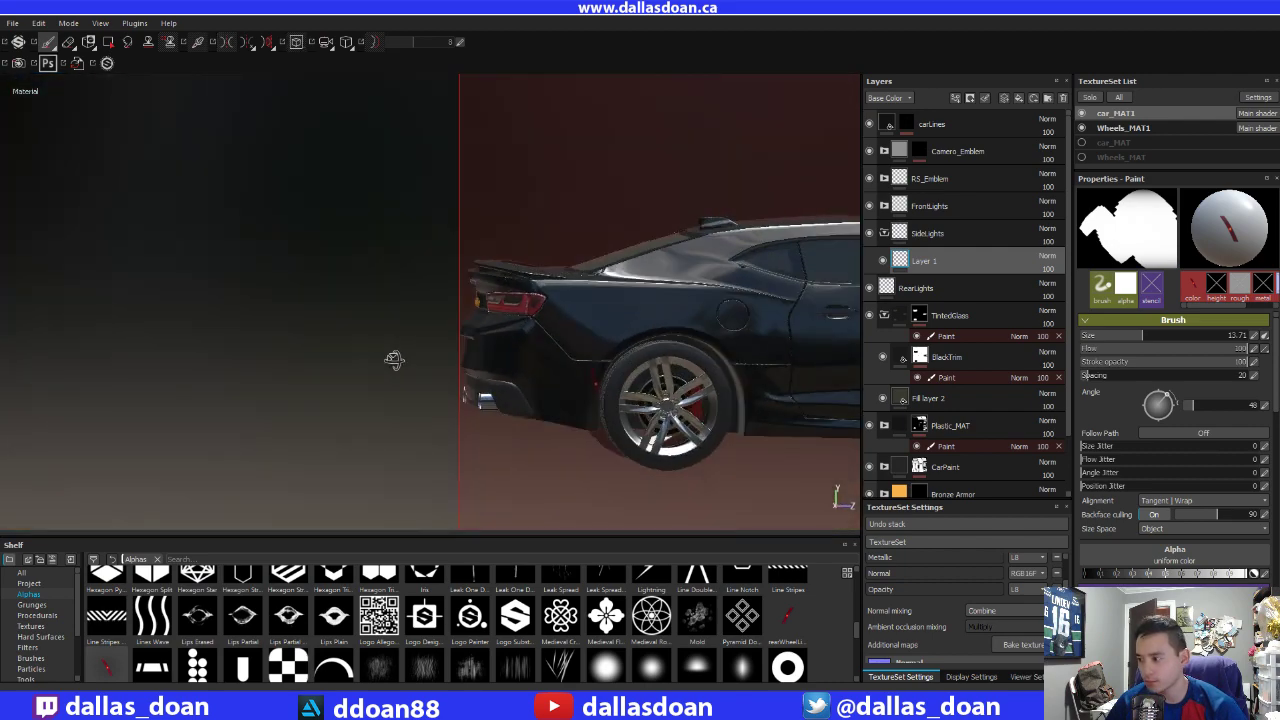
{"action": "scroll", "coordinate": [620, 355], "scroll_direction": "up", "scroll_amount": 3}
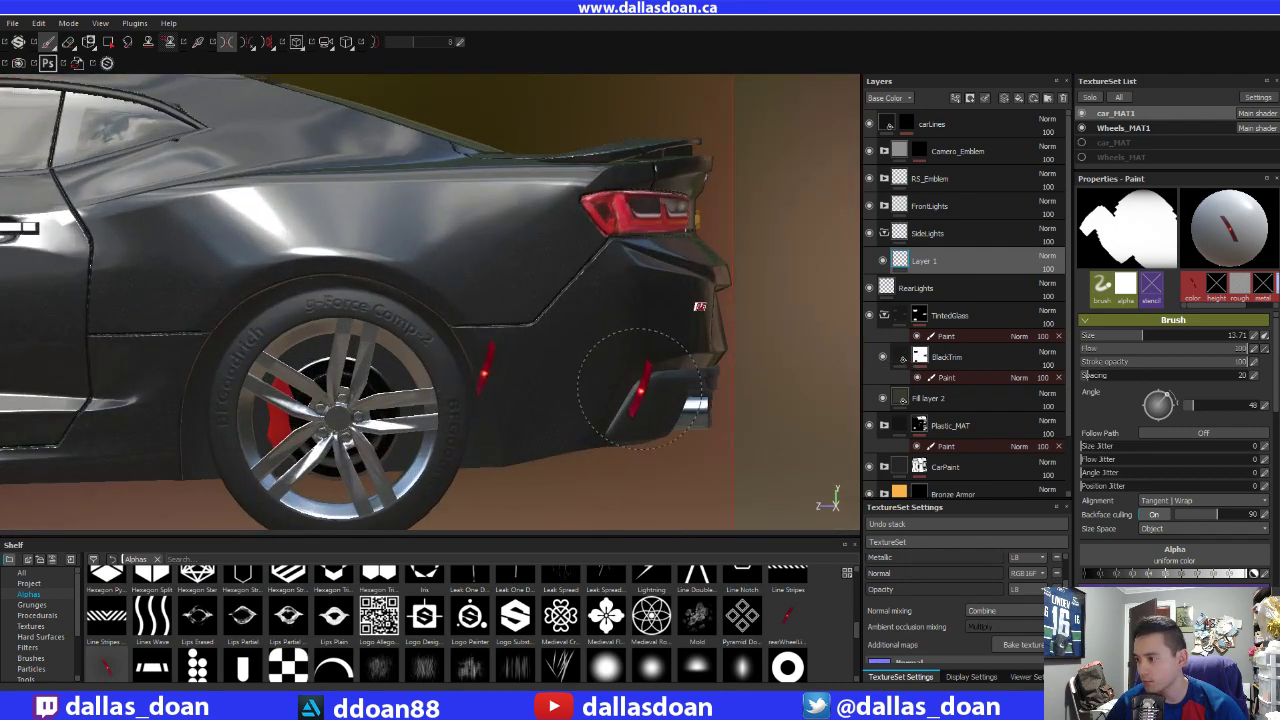
{"action": "scroll", "coordinate": [620, 355], "scroll_direction": "up", "scroll_amount": 3}
{"action": "scroll", "coordinate": [636, 350], "scroll_direction": "up", "scroll_amount": 1}
{"action": "scroll", "coordinate": [636, 350], "scroll_direction": "down", "scroll_amount": 3}
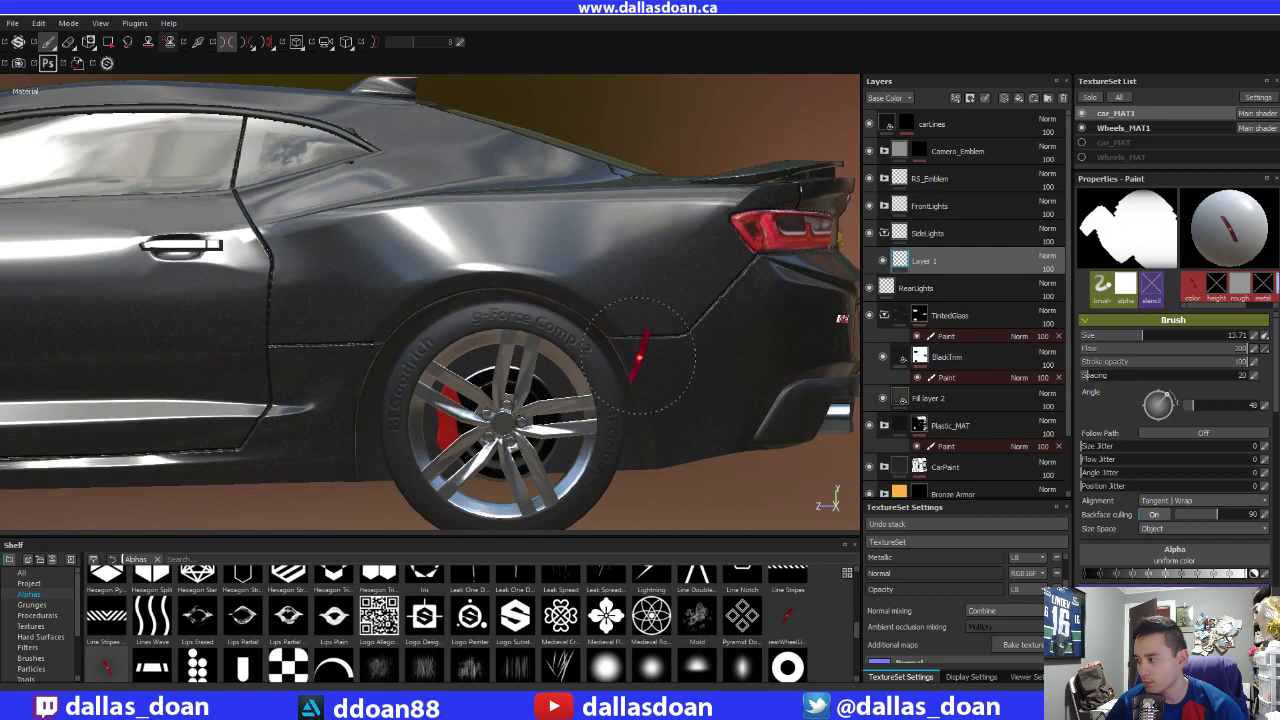
{"action": "middle_click_drag", "start_coordinate": [855, 270], "coordinate": [540, 355]}
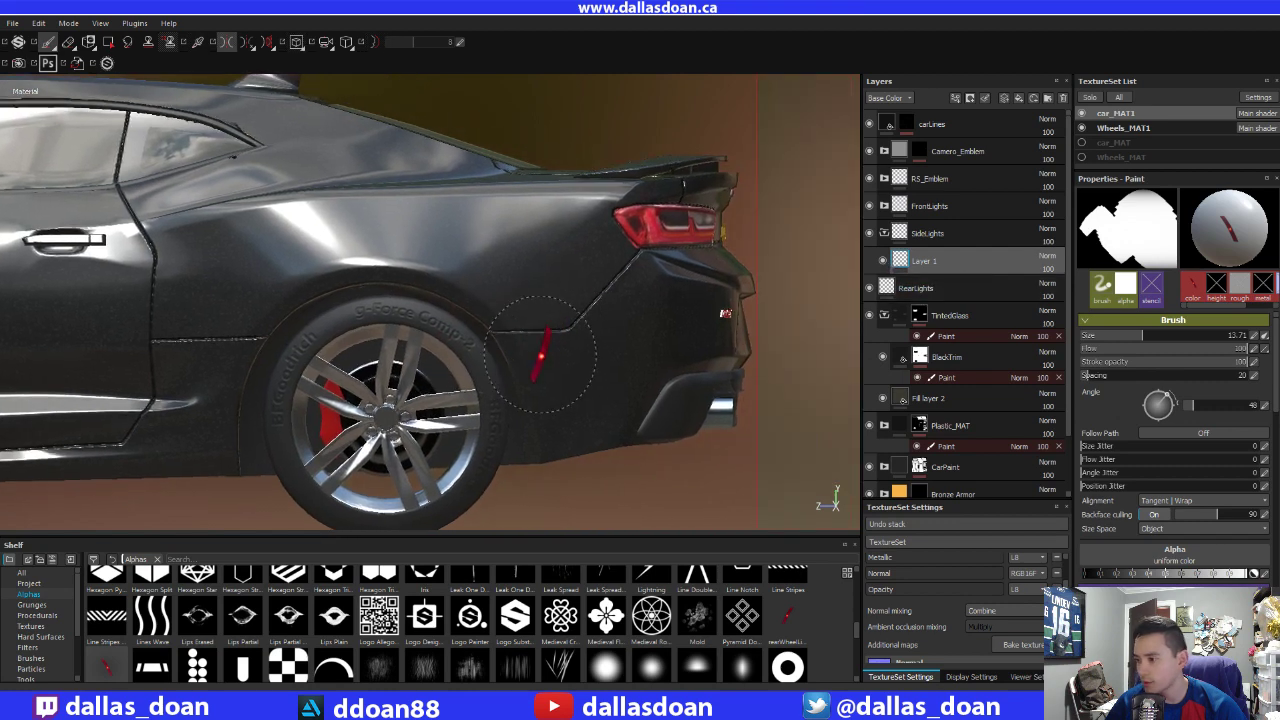
{"action": "left_click_drag", "start_coordinate": [545, 365], "coordinate": [531, 368], "text": "ctrl"}
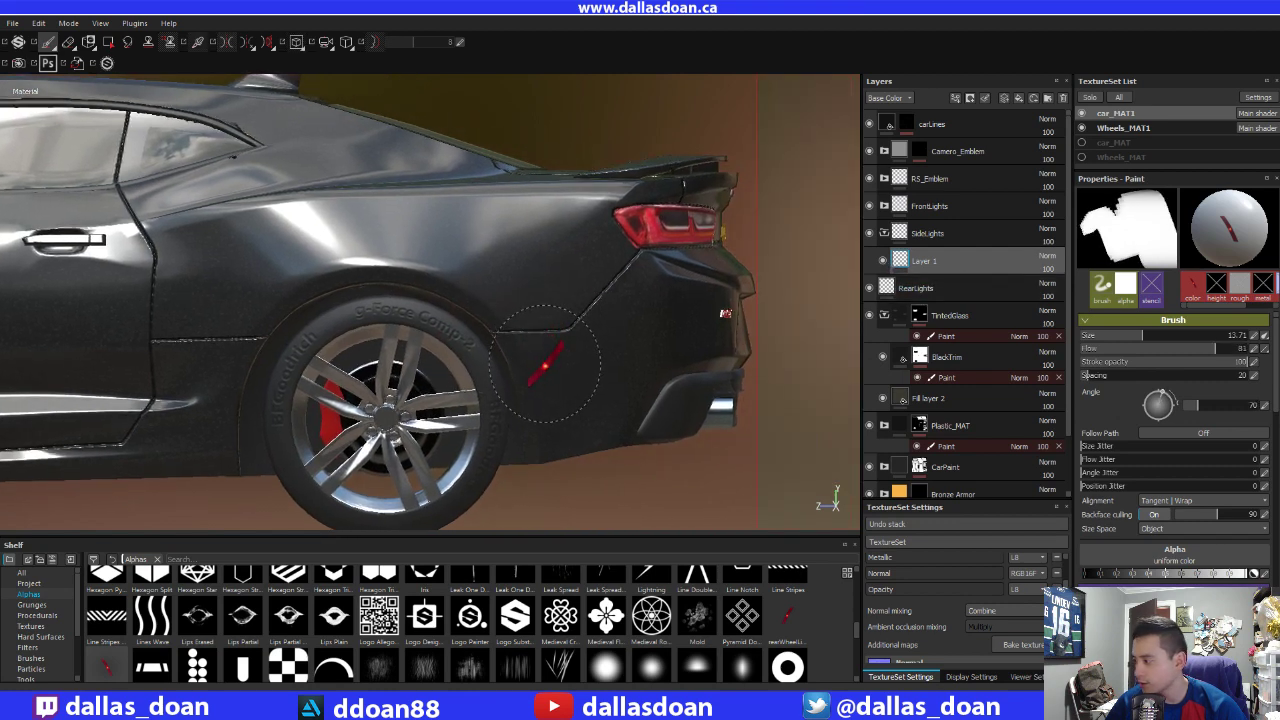
{"action": "scroll", "coordinate": [490, 380], "scroll_direction": "up", "scroll_amount": 2}
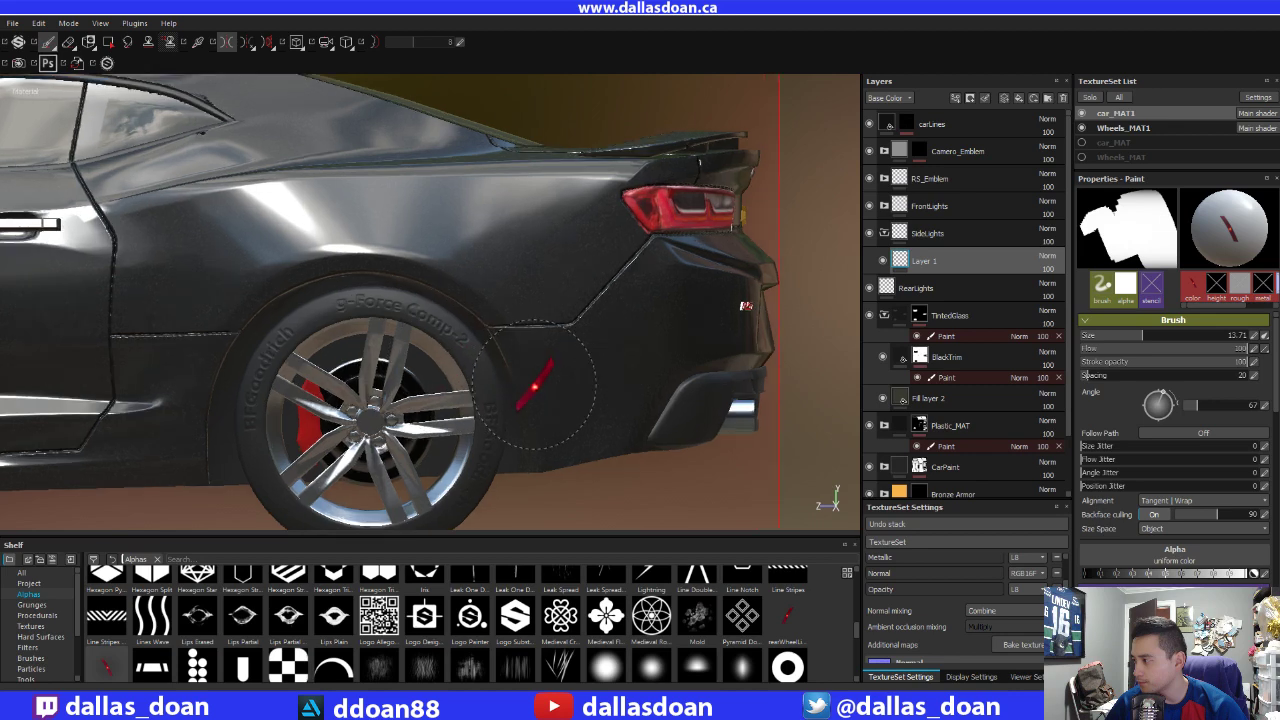
{"action": "scroll", "coordinate": [520, 384], "scroll_direction": "up", "scroll_amount": 2}
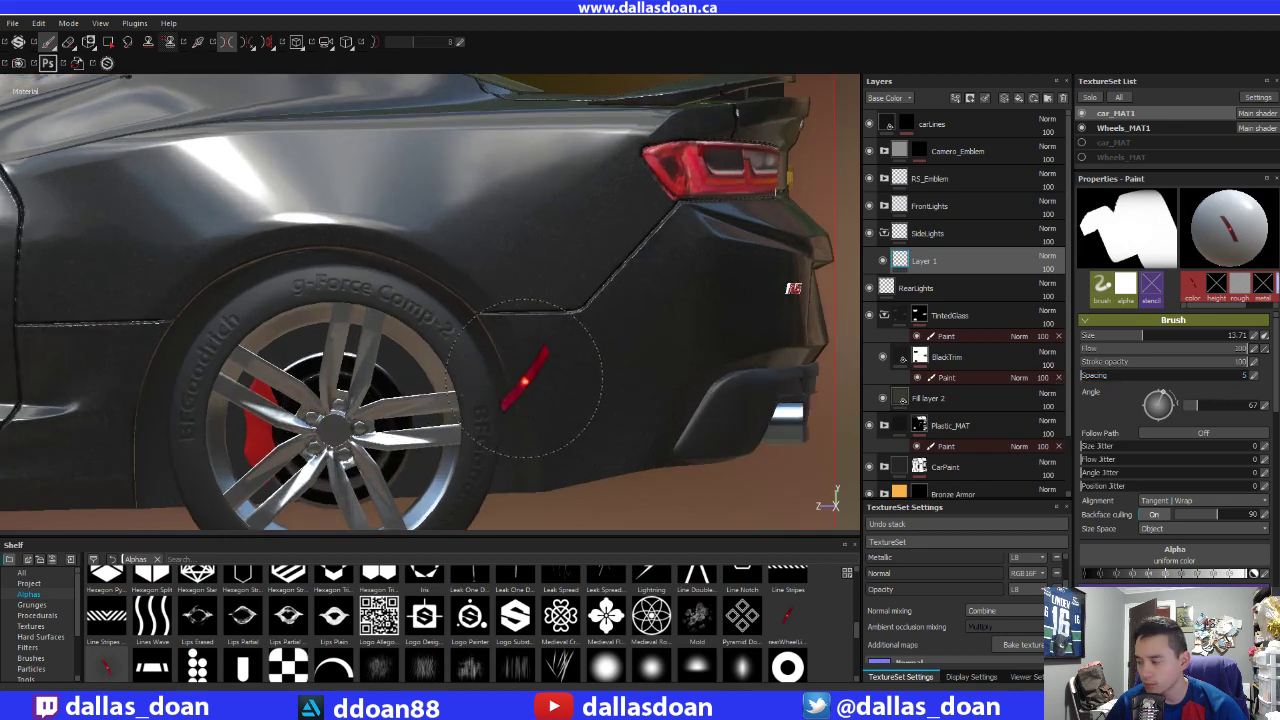
{"action": "left_click_drag", "start_coordinate": [524, 375], "coordinate": [530, 376], "text": "ctrl"}
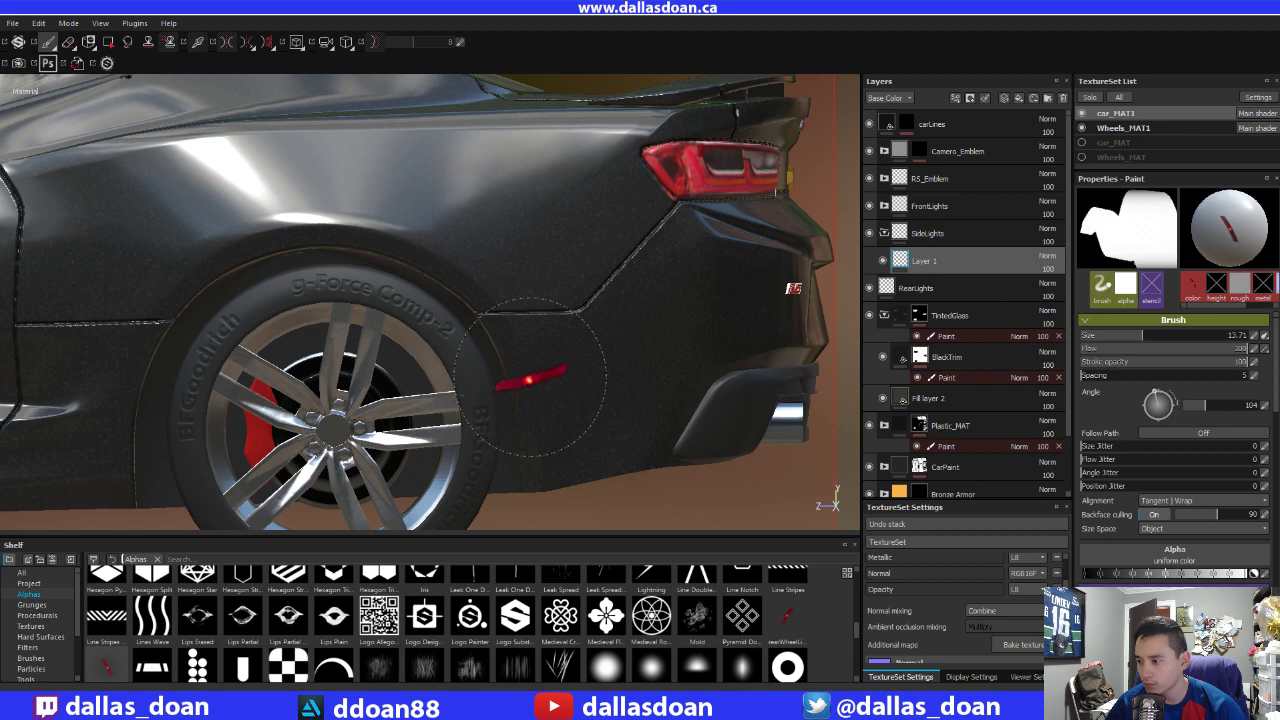
Stamp the red marker on the rear fender behind the wheel, then switch to the eraser
{"action": "left_click", "coordinate": [510, 356]}
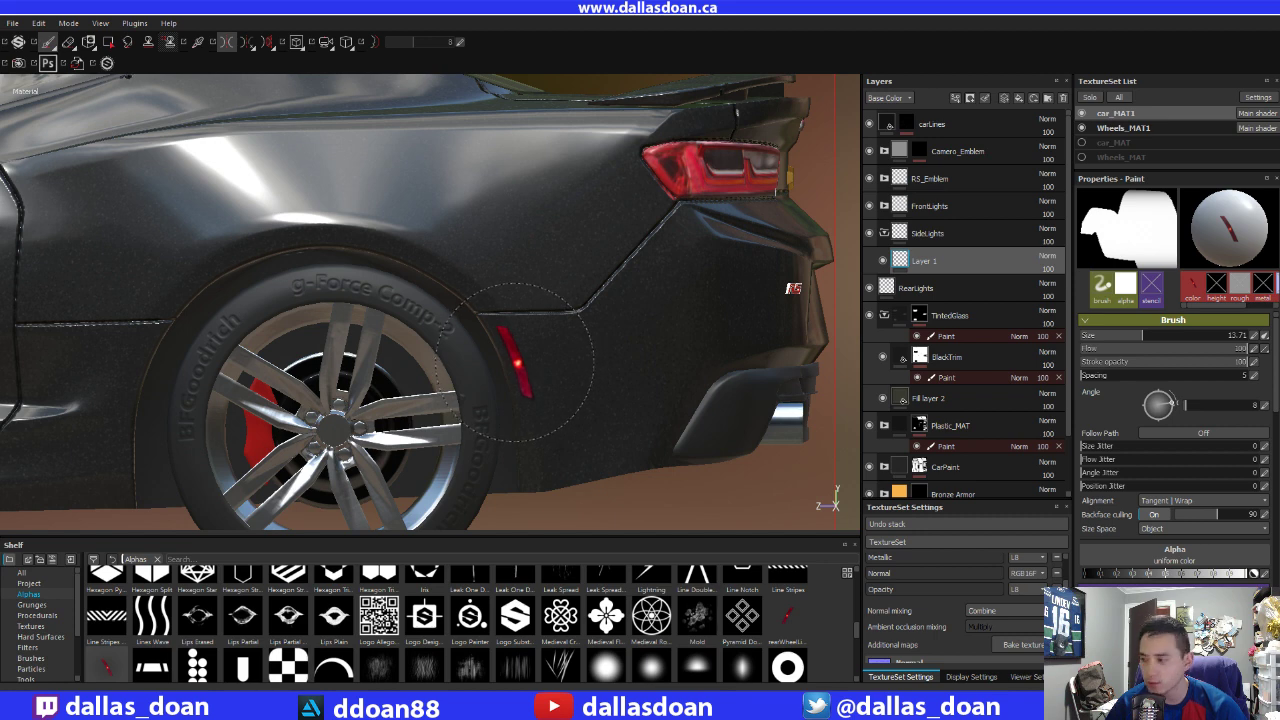
{"action": "scroll", "coordinate": [680, 372], "scroll_direction": "up", "scroll_amount": 2}
{"action": "right_click_drag", "start_coordinate": [680, 372], "coordinate": [630, 328]}
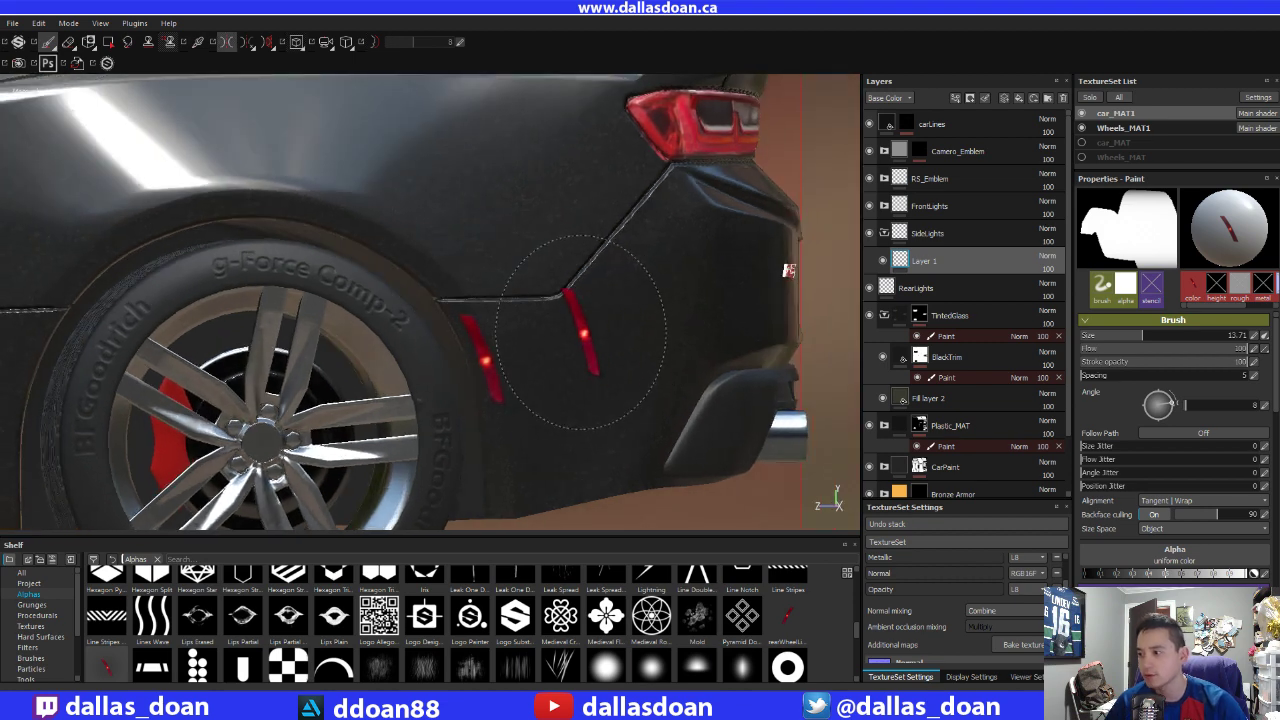
{"action": "key", "text": "e"}
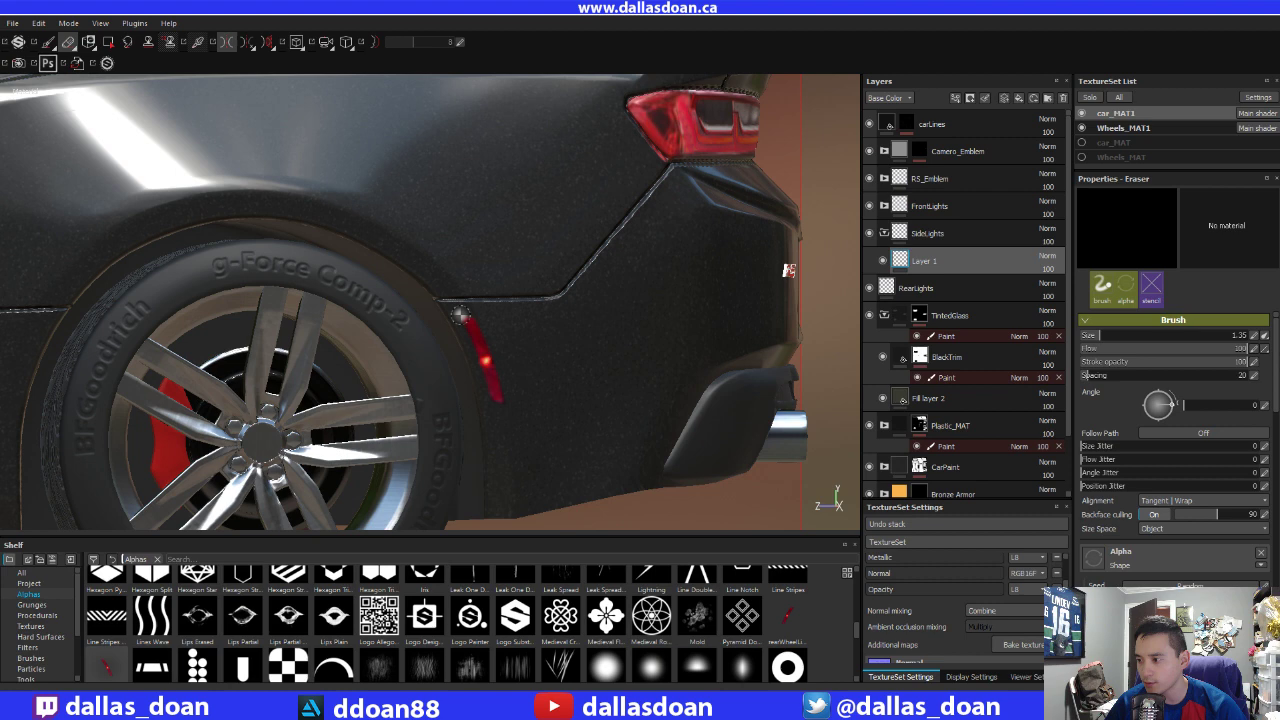
{"action": "key", "text": "ctrl"}
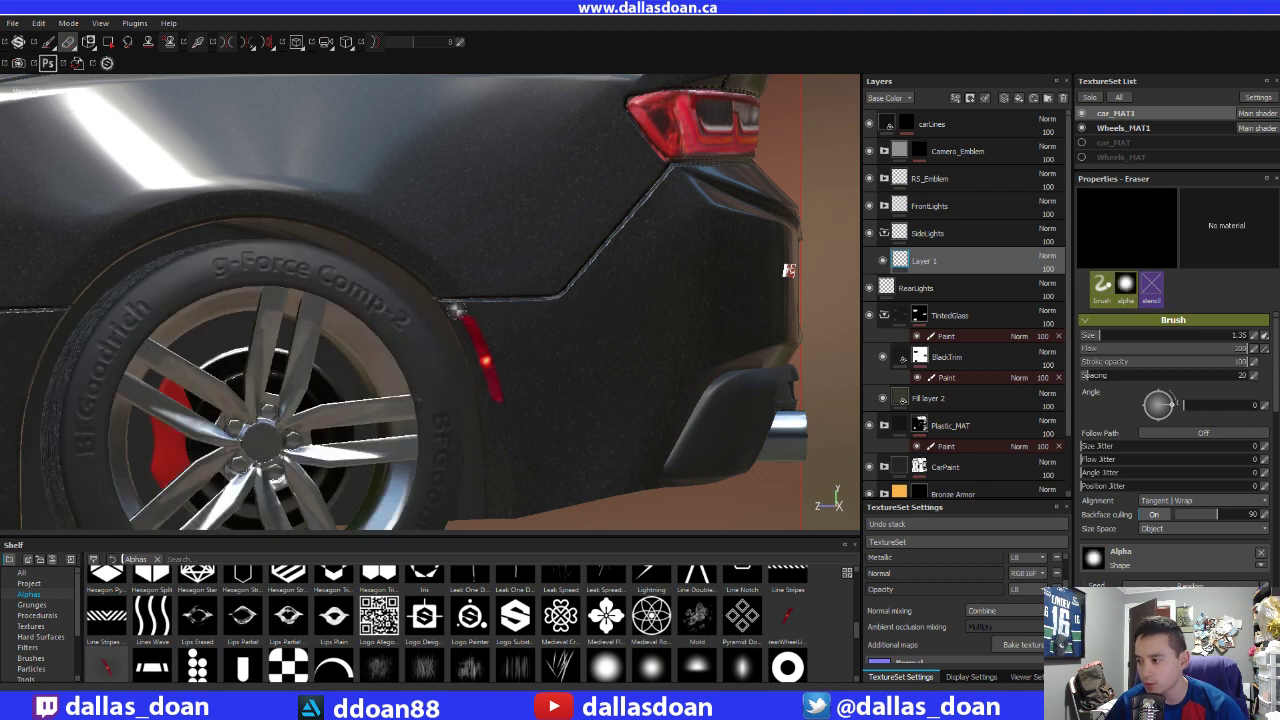
{"action": "scroll", "coordinate": [607, 301], "scroll_direction": "down", "scroll_amount": 3}
Zoom out and orbit from a straight side view to a front three-quarter view of the car
{"action": "scroll", "coordinate": [630, 310], "scroll_direction": "down", "scroll_amount": 3}
{"action": "scroll", "coordinate": [660, 320], "scroll_direction": "down", "scroll_amount": 2}
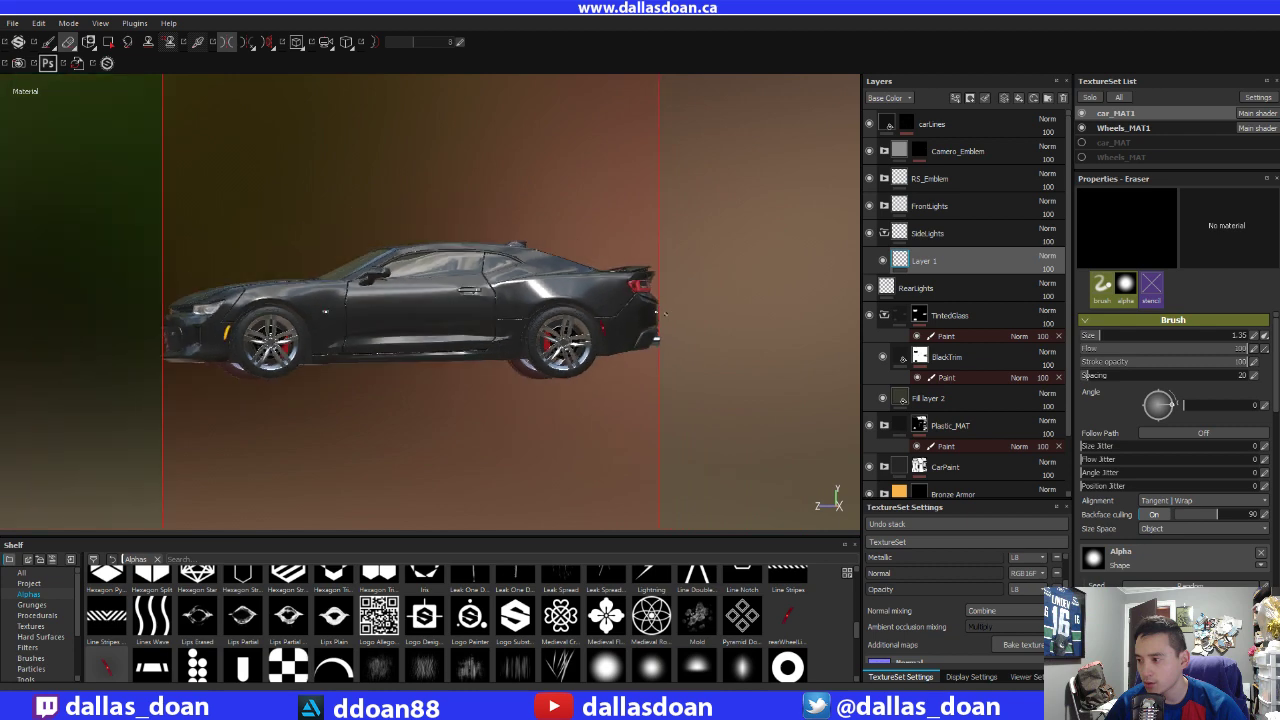
{"action": "scroll", "coordinate": [699, 332], "scroll_direction": "down", "scroll_amount": 1}
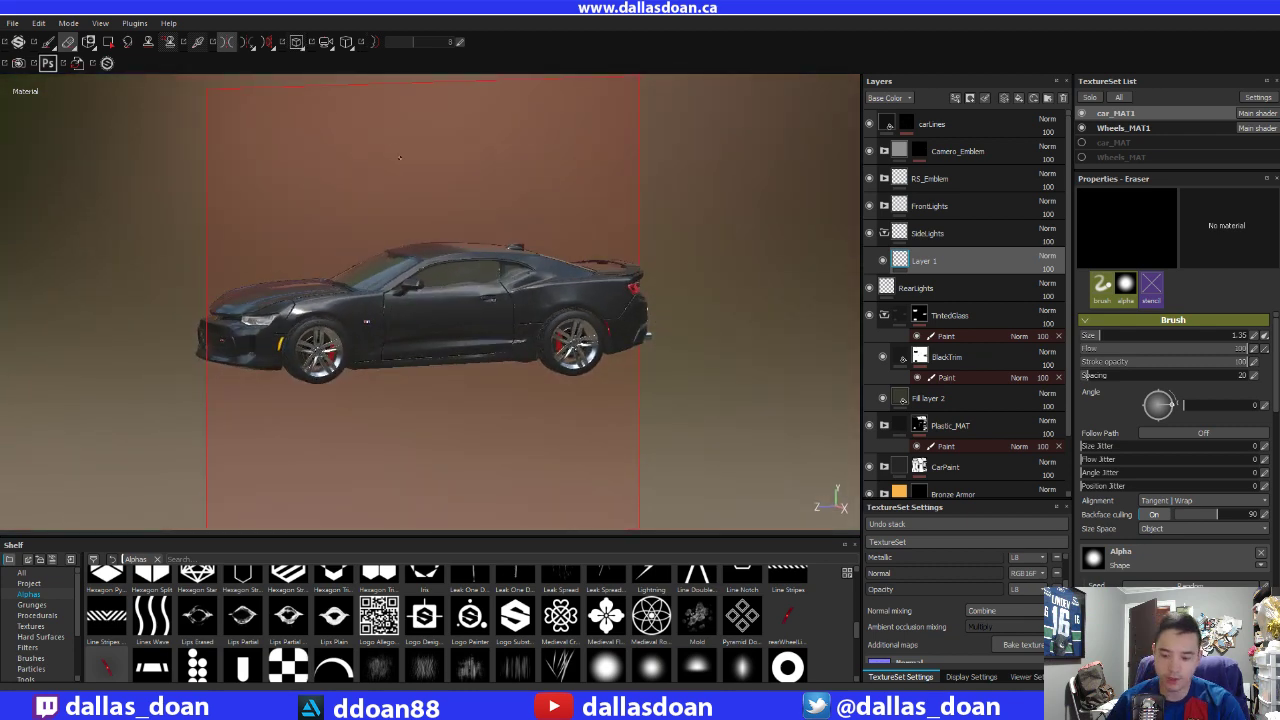
{"action": "scroll", "coordinate": [432, 162], "scroll_direction": "up", "scroll_amount": 10}
{"action": "scroll", "coordinate": [432, 162], "scroll_direction": "down", "scroll_amount": 3}
{"action": "scroll", "coordinate": [523, 286], "scroll_direction": "down", "scroll_amount": 4}
{"action": "scroll", "coordinate": [500, 275], "scroll_direction": "down", "scroll_amount": 2}
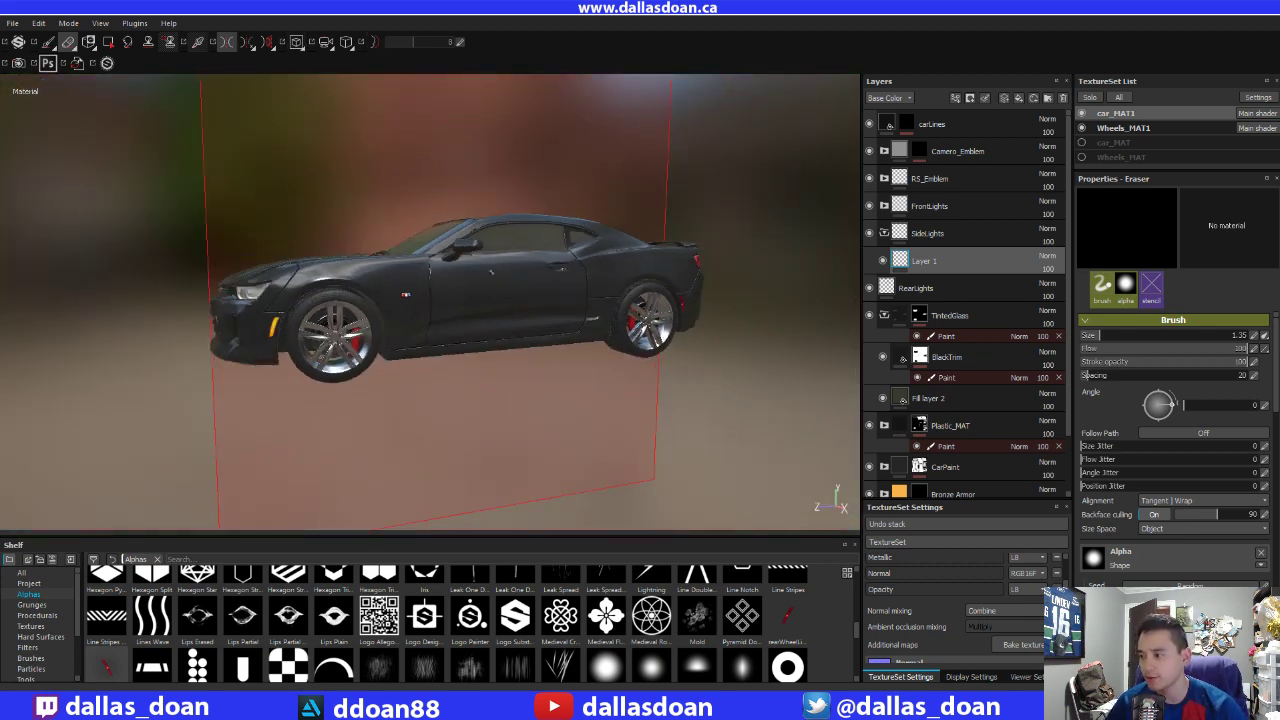
{"action": "scroll", "coordinate": [449, 261], "scroll_direction": "down", "scroll_amount": 1}
{"action": "mouse_move", "coordinate": [449, 261]}
{"action": "left_mouse_down", "text": "alt"}
{"action": "mouse_move", "coordinate": [475, 297]}
{"action": "mouse_move", "coordinate": [740, 353]}
{"action": "left_mouse_up", "text": "alt"}
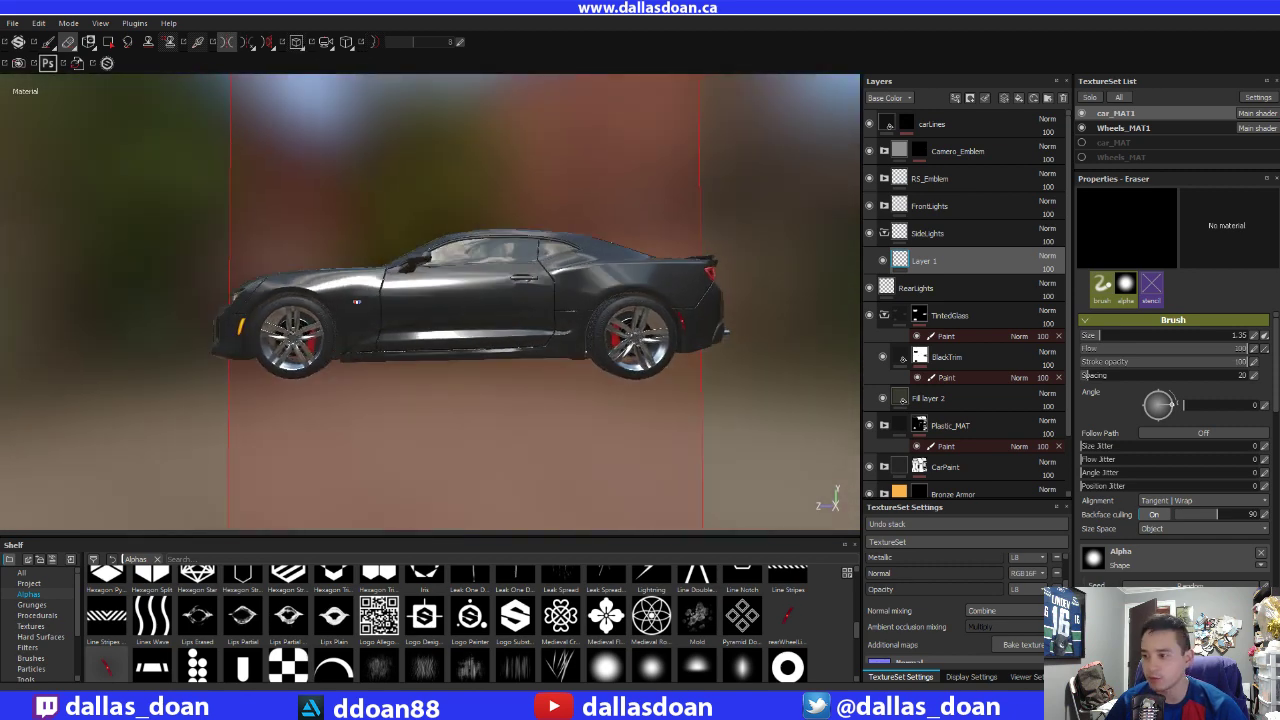
{"action": "mouse_move", "coordinate": [356, 300]}
{"action": "left_mouse_down", "text": "alt"}
{"action": "mouse_move", "coordinate": [425, 337]}
{"action": "mouse_move", "coordinate": [459, 268]}
{"action": "left_mouse_up", "text": "alt"}
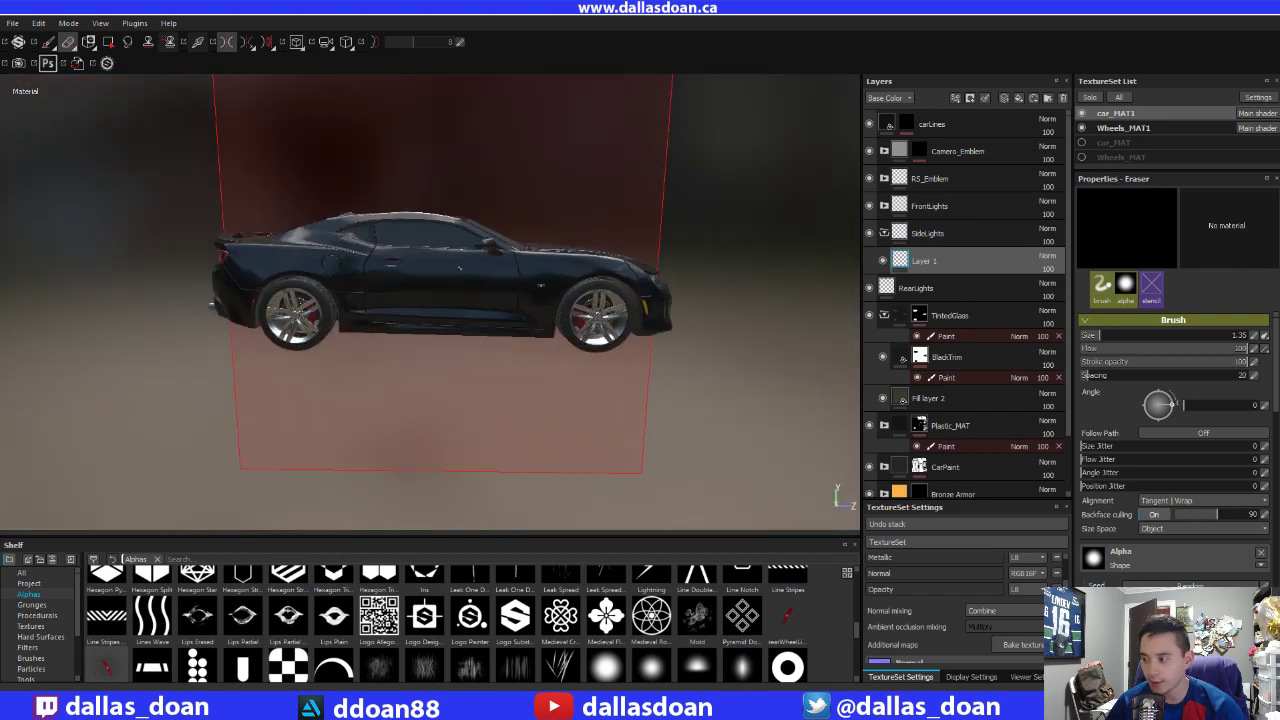
Rotate the environment lighting around the car, keeping the front three-quarter view framed closer
{"action": "mouse_move", "coordinate": [459, 268]}
{"action": "right_mouse_down", "text": "shift"}
{"action": "mouse_move", "coordinate": [546, 283]}
{"action": "mouse_move", "coordinate": [520, 283]}
{"action": "right_mouse_up", "text": "shift"}
{"action": "left_click_drag", "start_coordinate": [520, 283], "coordinate": [371, 277], "text": "alt"}
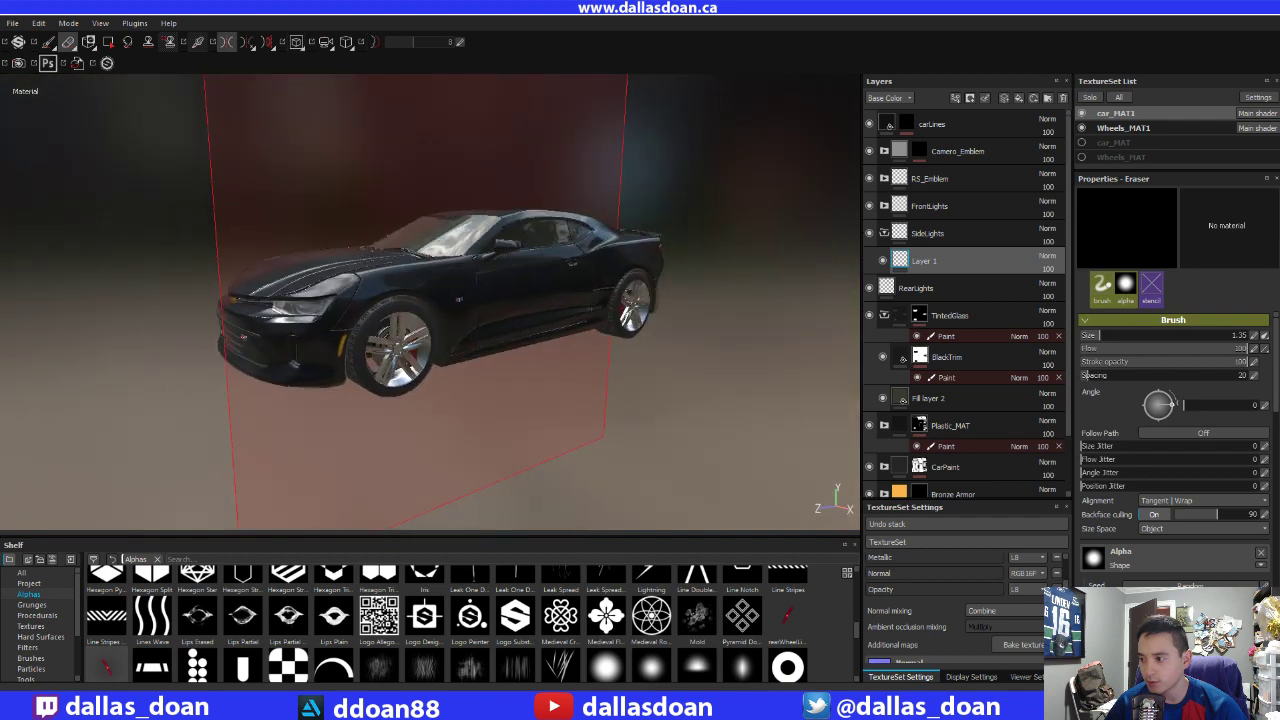
{"action": "right_click_drag", "start_coordinate": [371, 277], "coordinate": [450, 280], "text": "shift"}
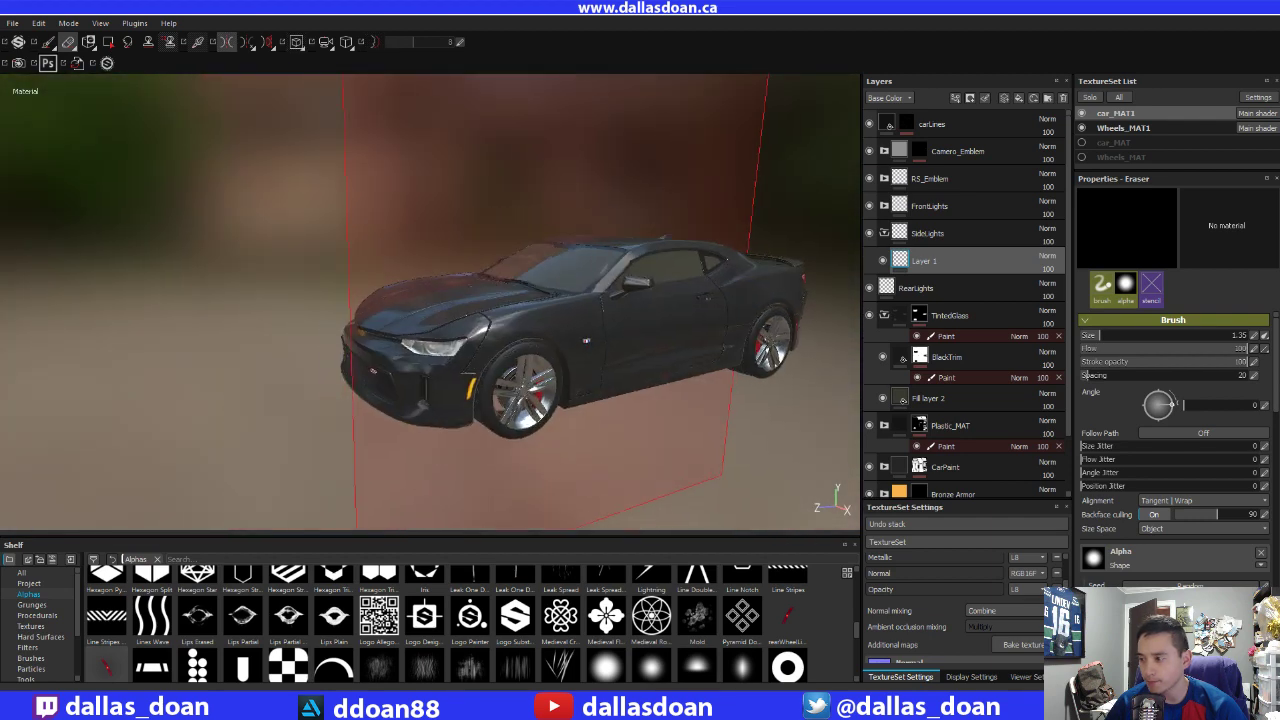